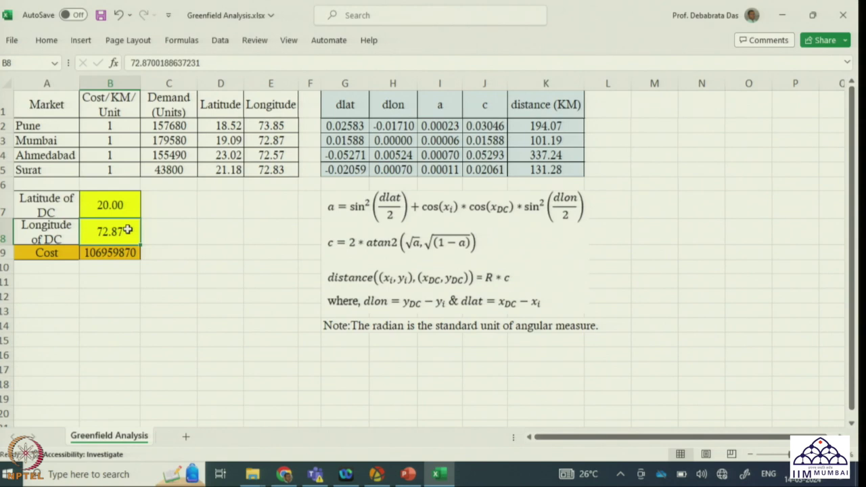
- Set the longitude of the DC to 72
type("72")
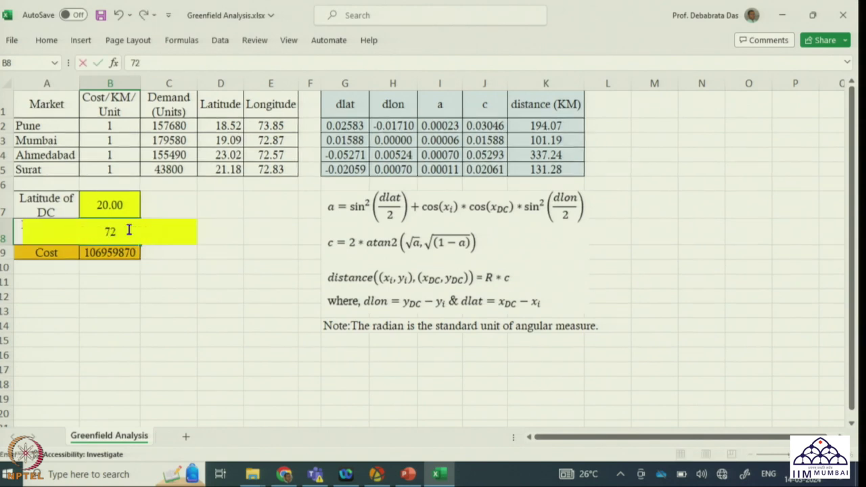
key("Return")
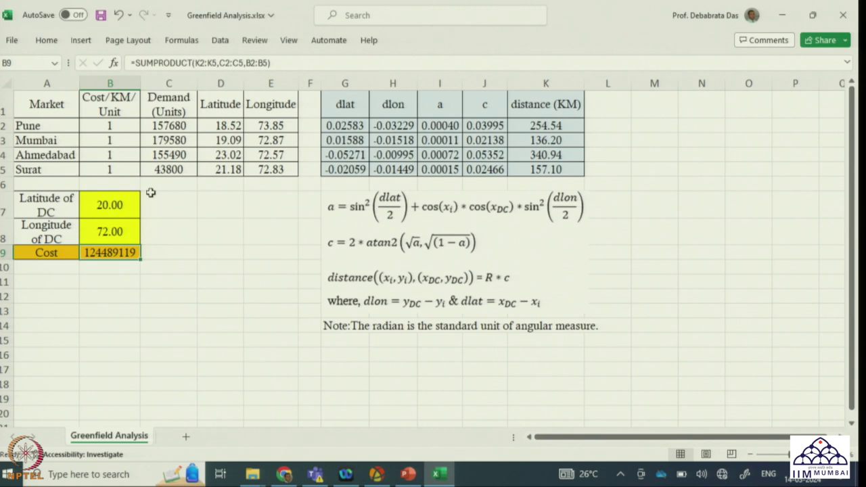
- Examine the demand of all four markets, the latitude and longitude of Pune, and Pune's cost per kilometre per unit
scroll(173, 251, "up", 2)
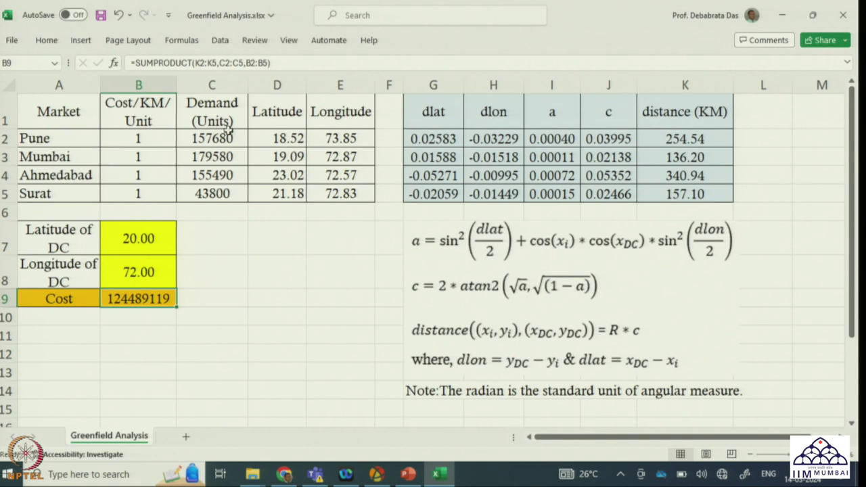
left_click_drag(224, 134, 227, 193)
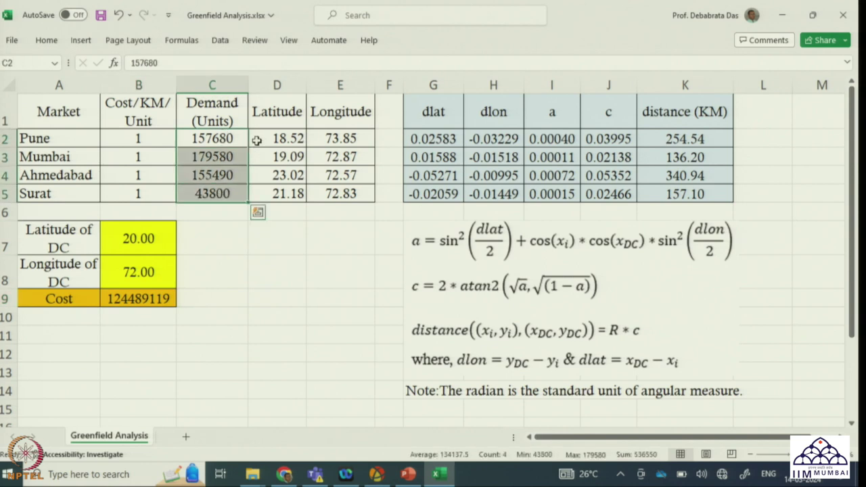
left_click_drag(264, 136, 313, 138)
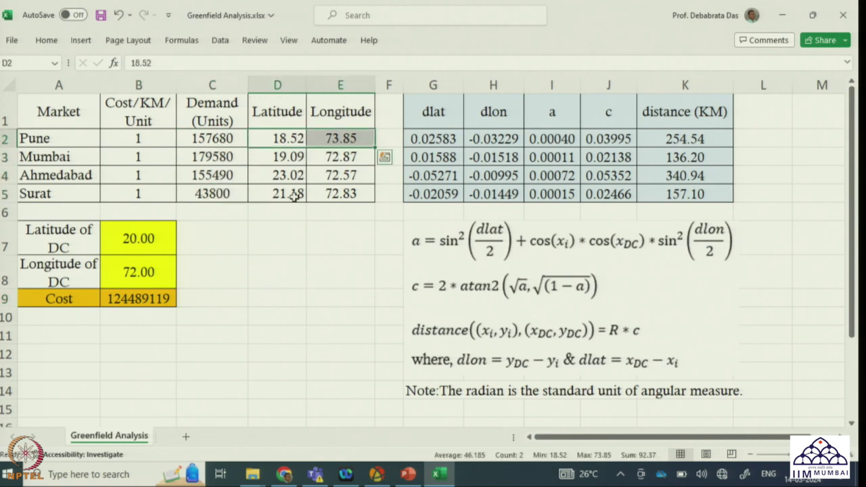
left_click(131, 138)
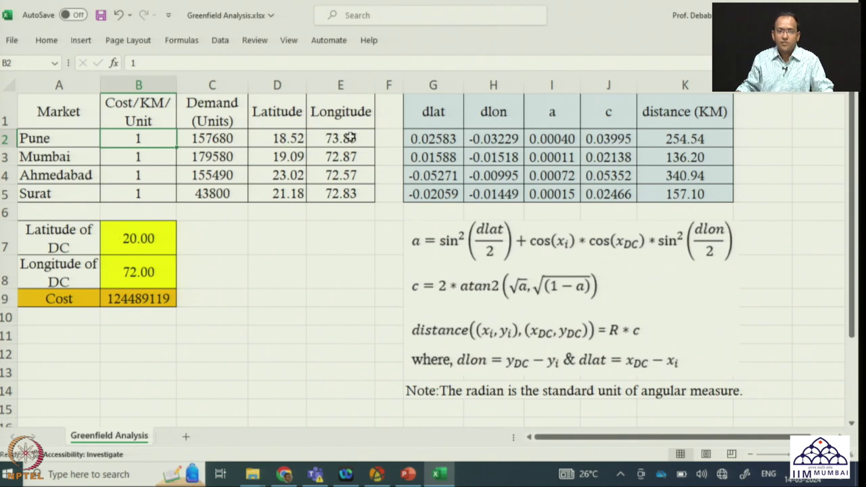
- Inspect the dlon formulas for Pune and Mumbai, leaving them as they are
double_click(492, 139)
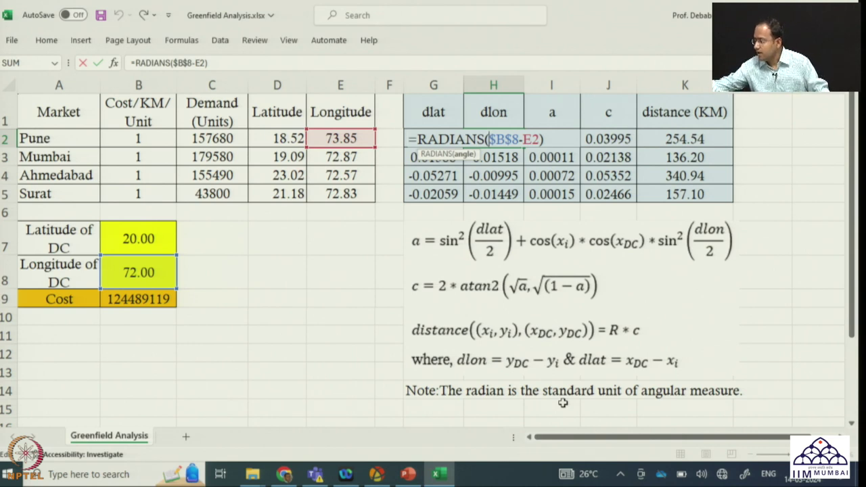
key("Return")
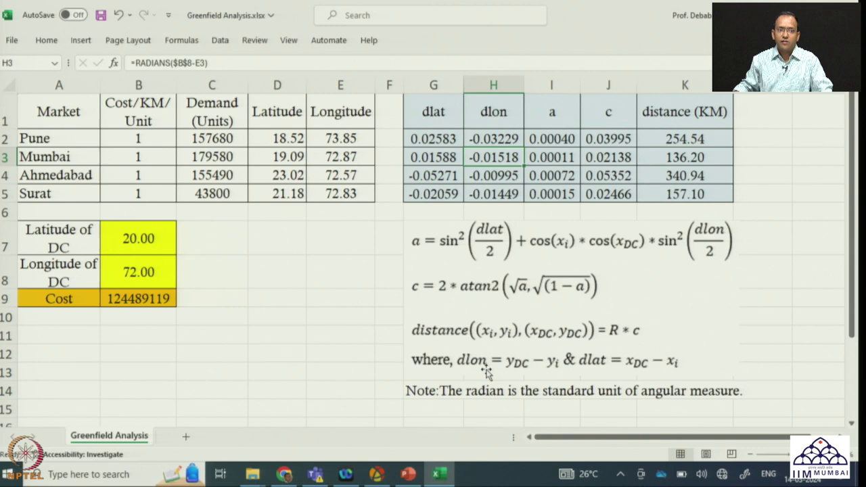
double_click(496, 155)
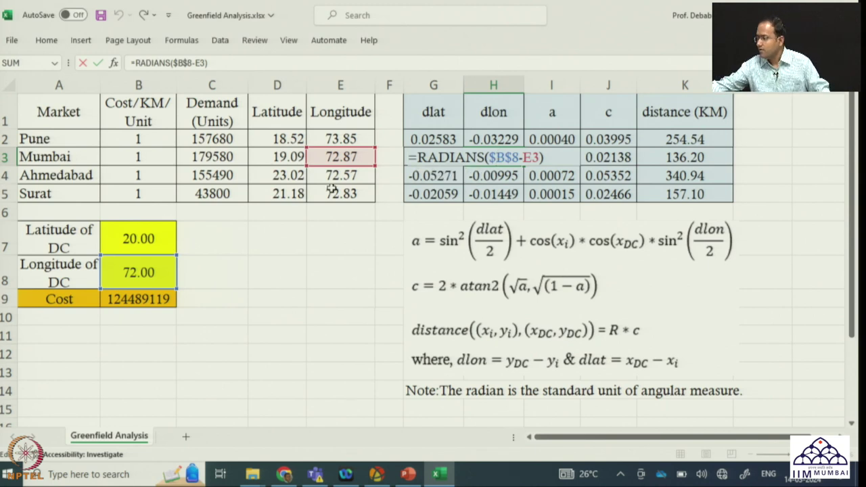
key("Return")
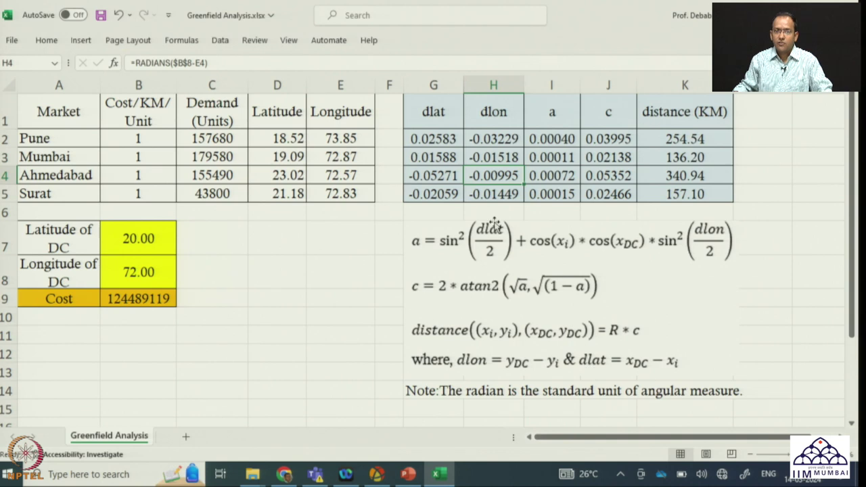
- Inspect the dlat formulas for Pune, Mumbai and Ahmedabad without changing them
double_click(441, 139)
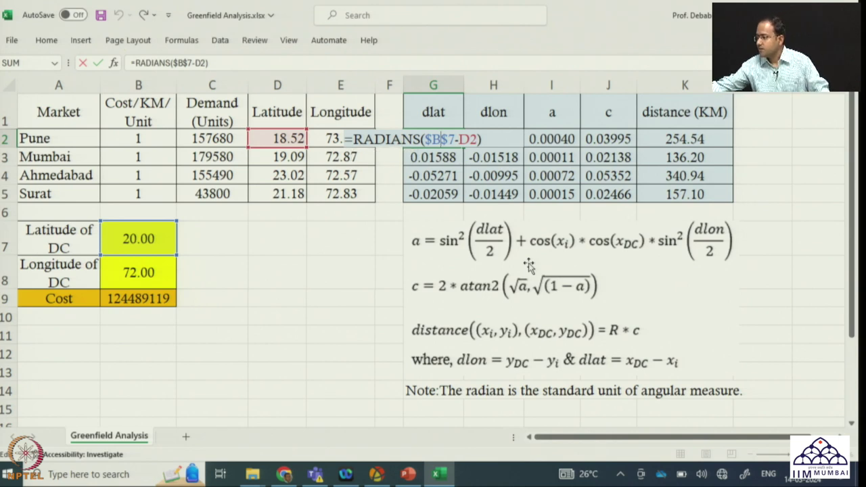
key("Return")
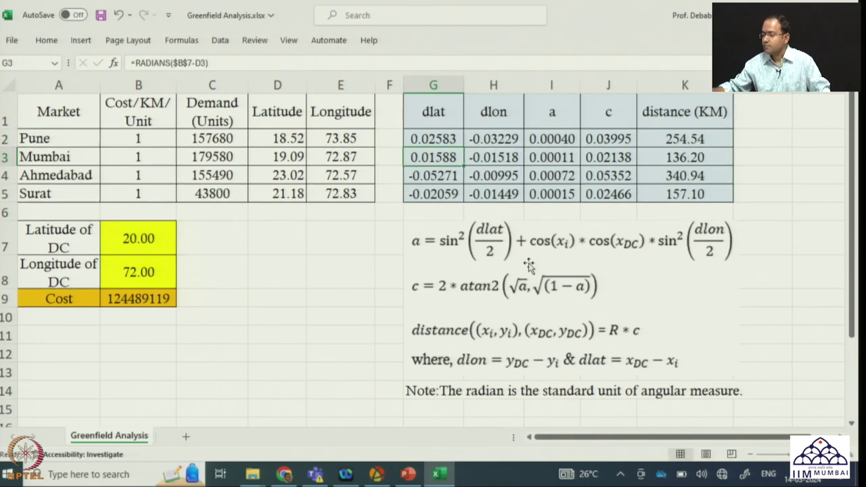
double_click(439, 159)
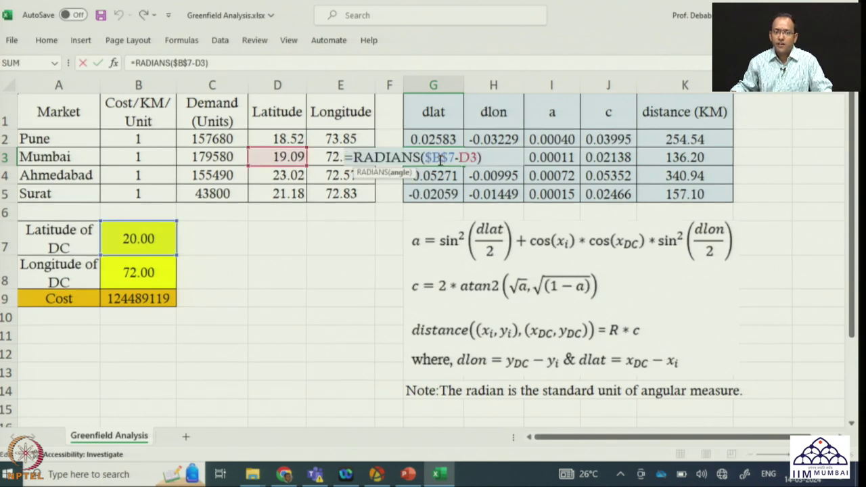
key("Return")
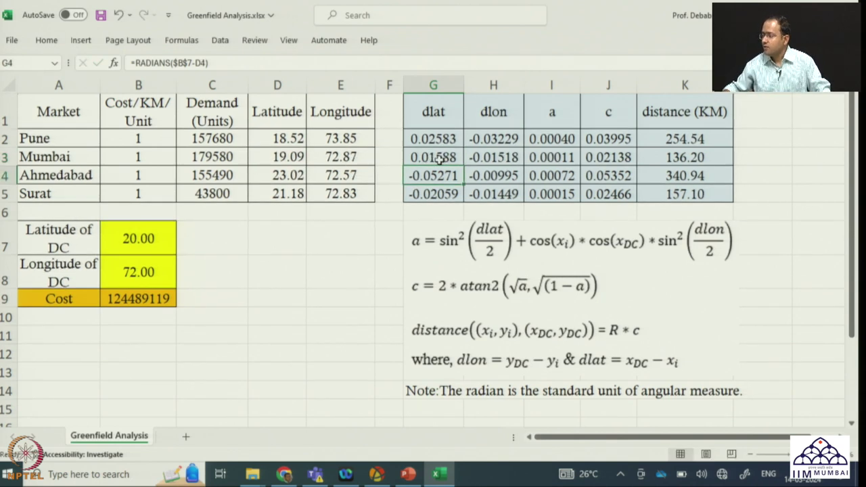
double_click(430, 174)
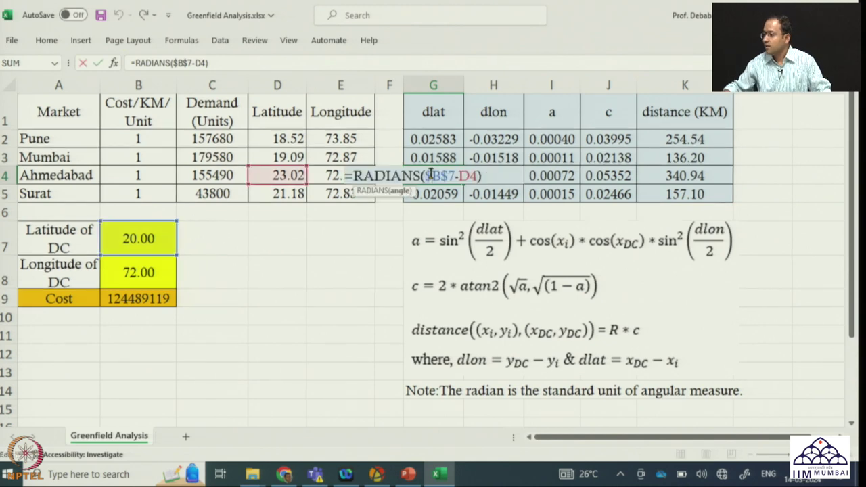
key("Return")
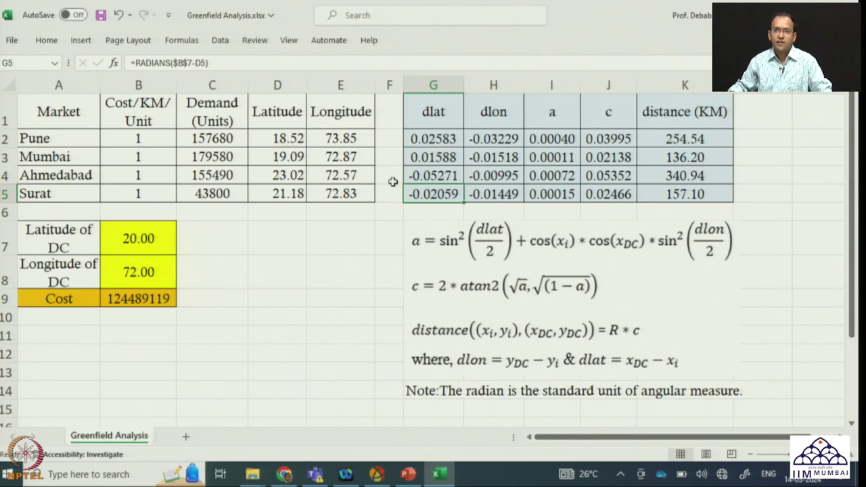
- Inspect Pune's formulas for a and c against the distance equations shown on the sheet
double_click(545, 139)
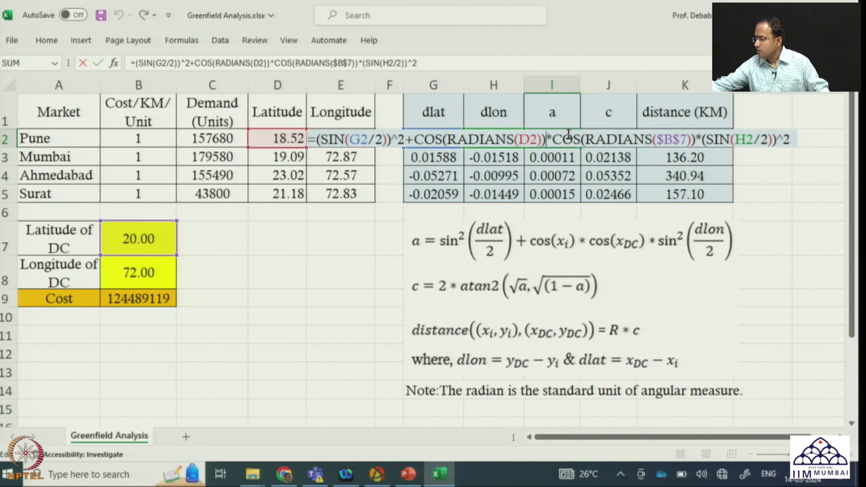
key("Return")
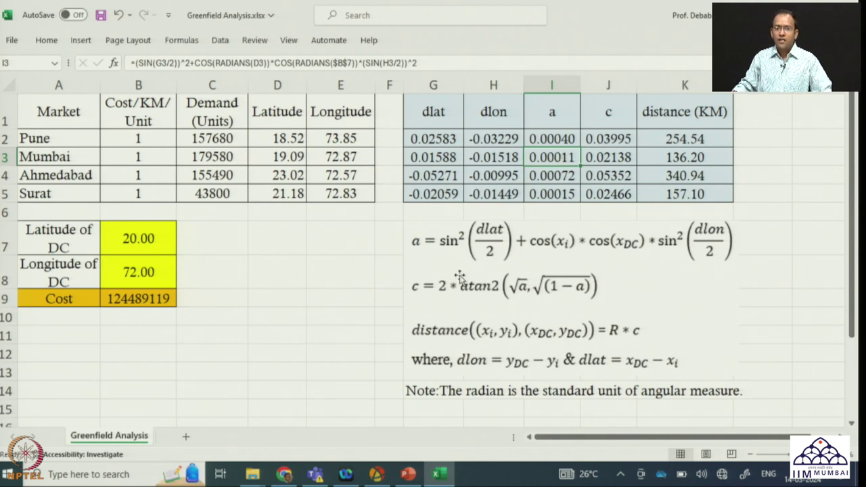
double_click(607, 139)
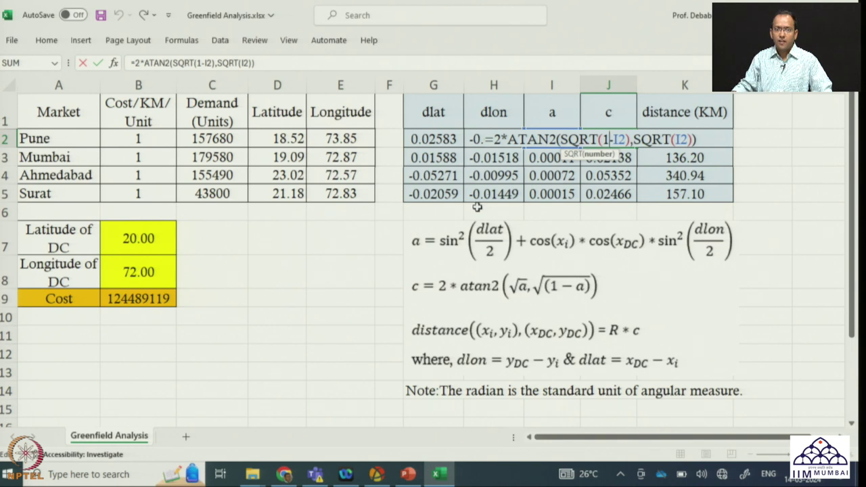
key("Return")
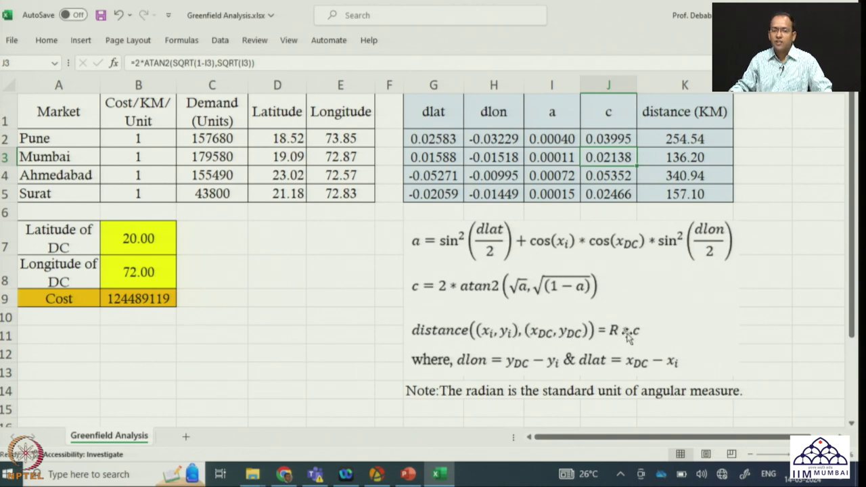
- Inspect Pune's distance formula and the SUMPRODUCT formula behind the total cost
left_click(701, 139)
double_click(701, 138)
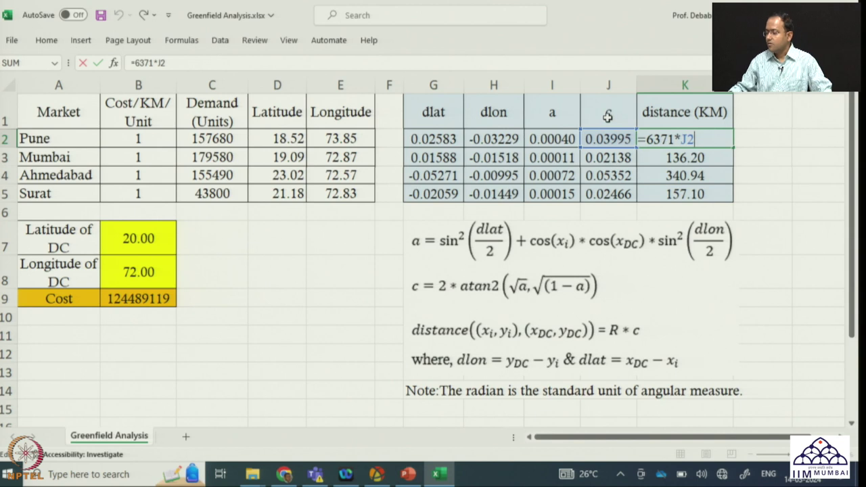
key("Return")
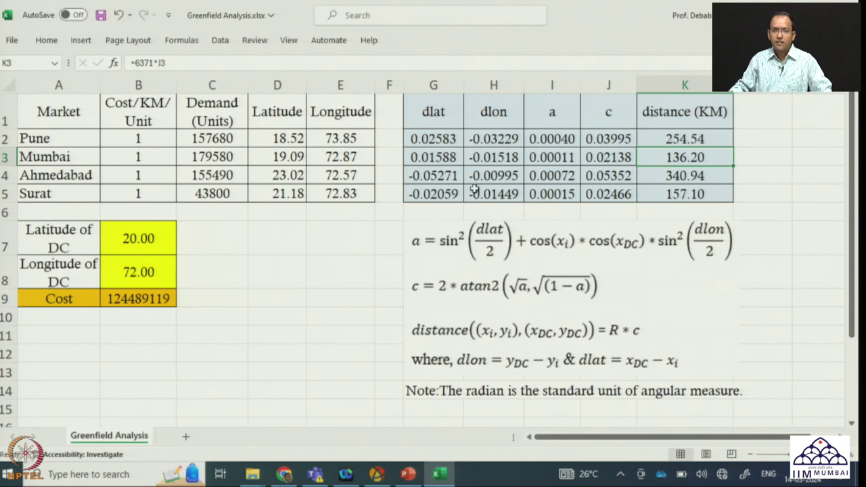
double_click(143, 300)
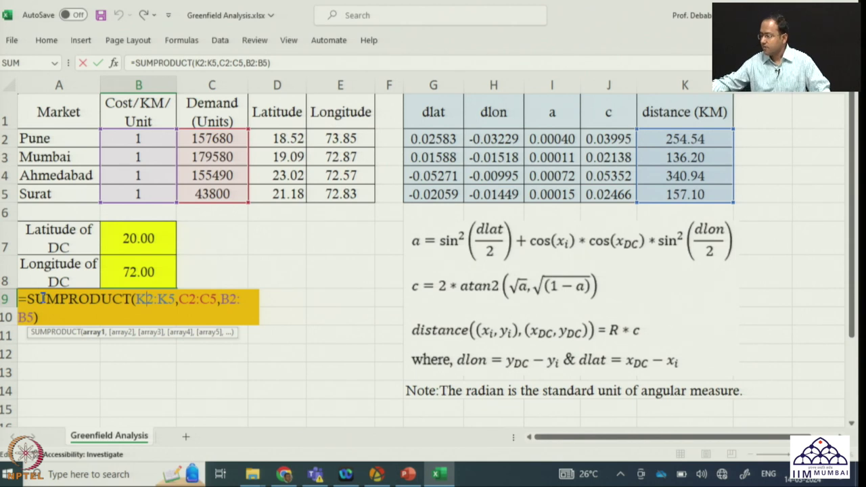
key("Return")
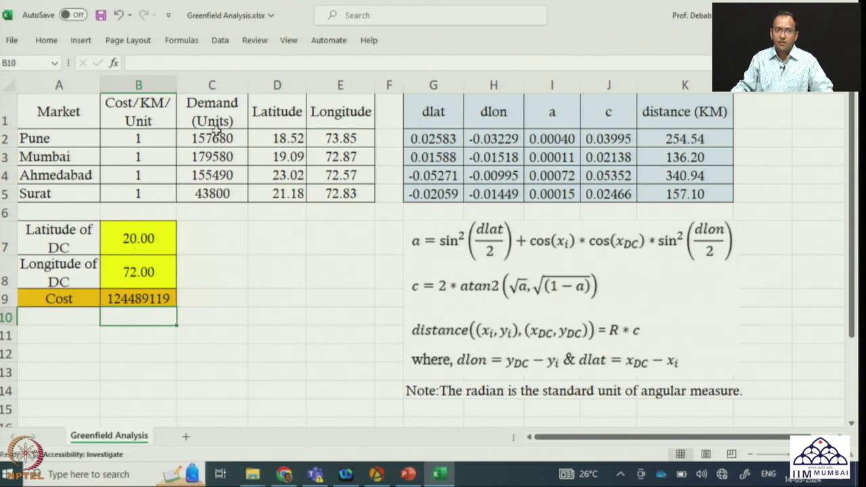
- Minimise the cost in B9 with Solver by changing B7:B8 using GRG Nonlinear, keep the solution, and highlight Mumbai's coordinates
left_click(221, 42)
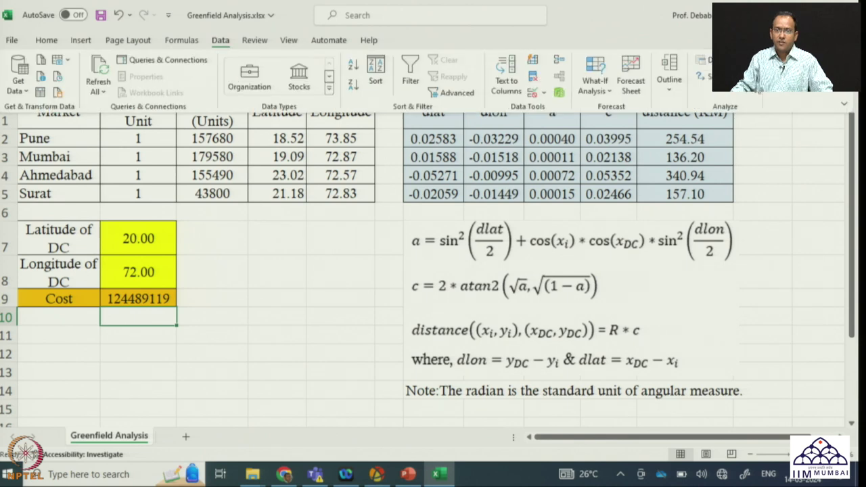
left_click(725, 76)
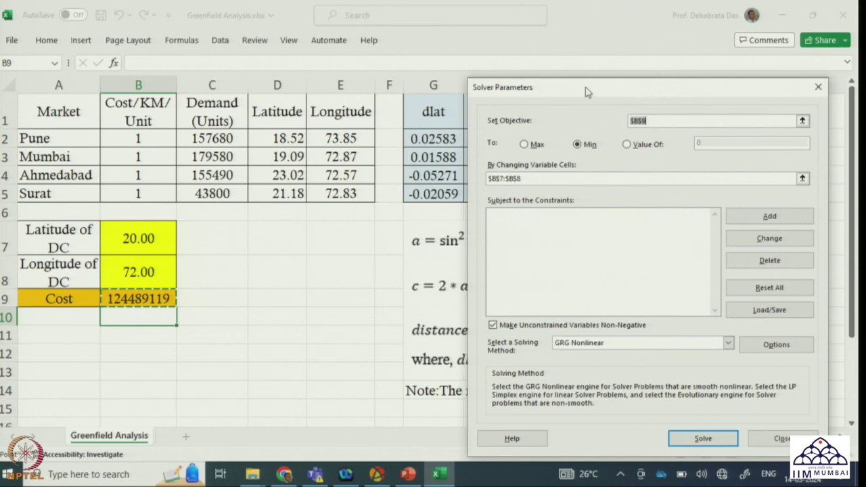
left_click_drag(578, 95, 510, 224)
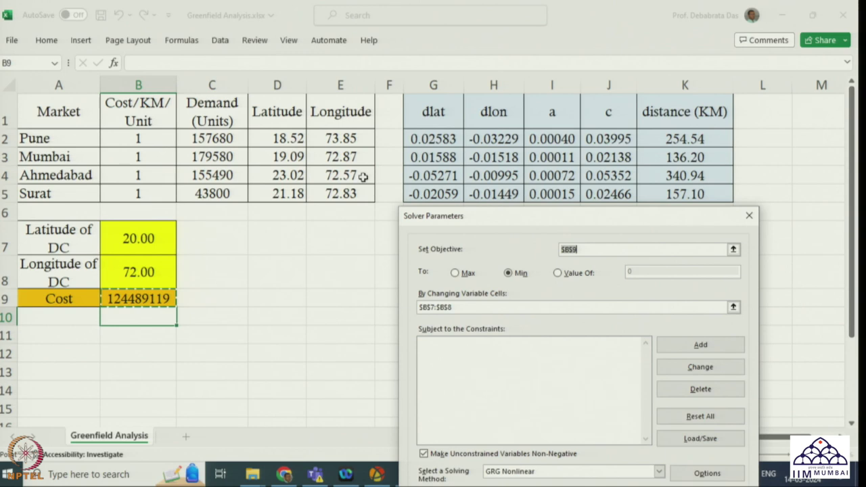
left_click_drag(503, 216, 521, 103)
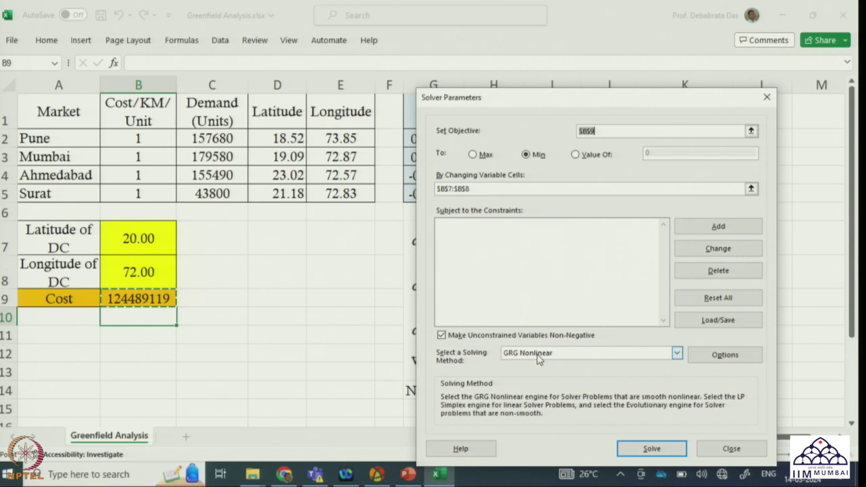
left_click_drag(541, 101, 518, 63)
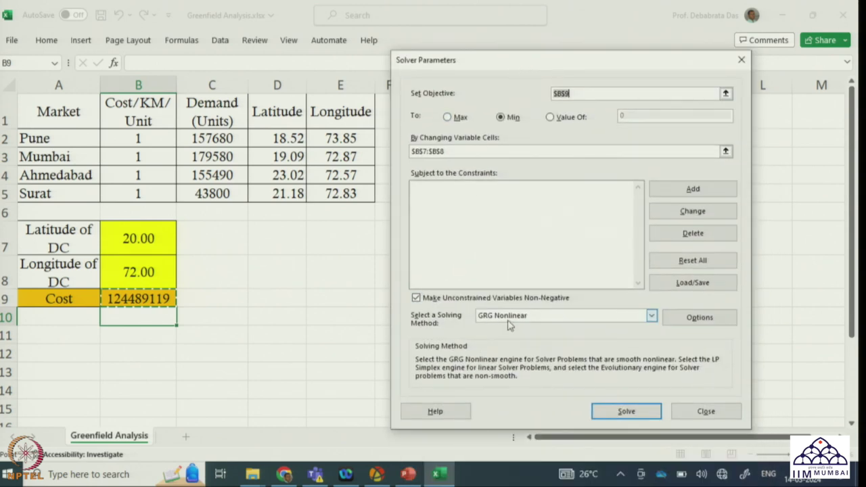
left_click(627, 414)
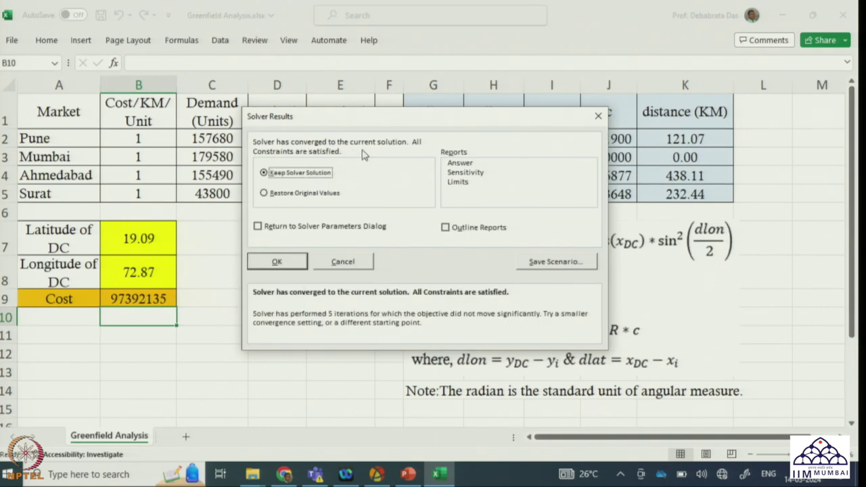
left_click(277, 262)
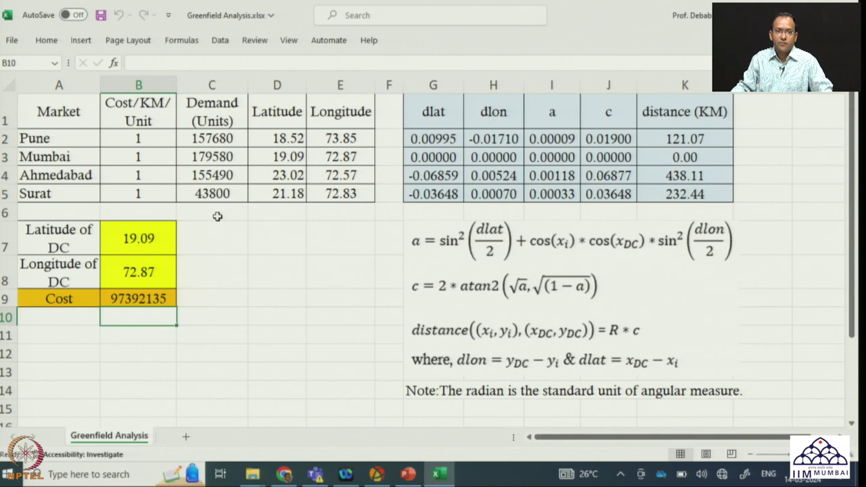
left_click_drag(276, 165, 343, 159)
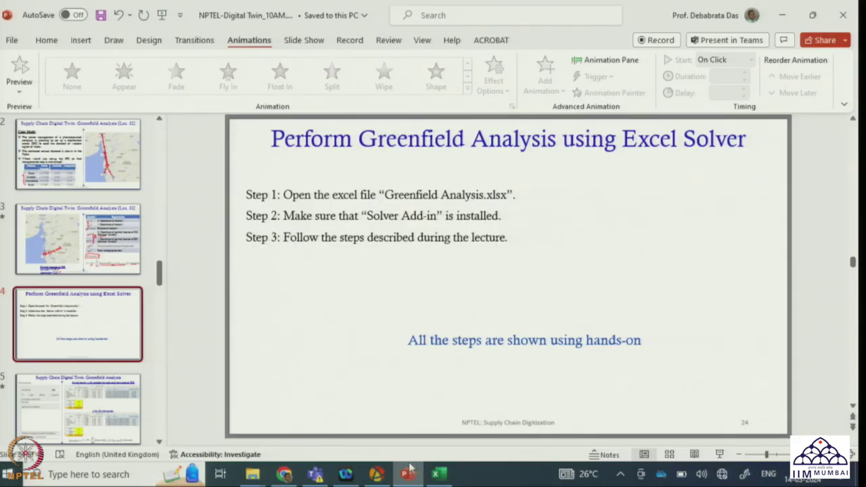
- In PowerPoint, start the slide show from the Excel Solver slide and advance to the revised case study slide
left_click(720, 454)
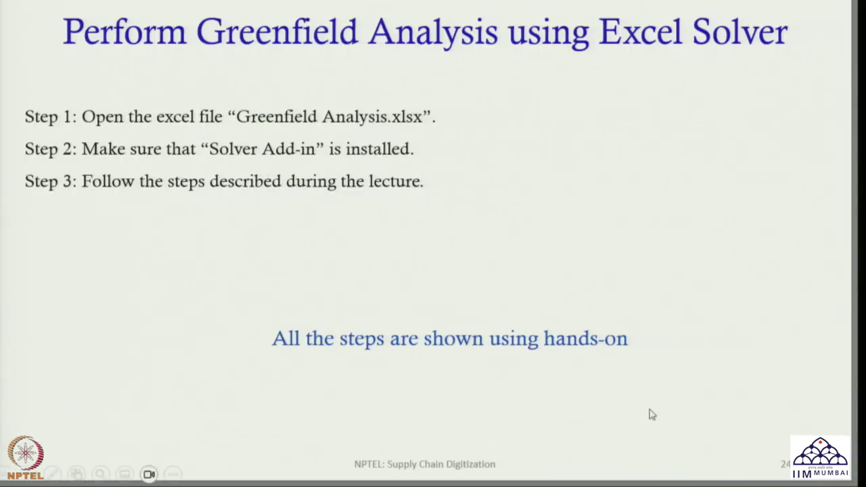
left_click(530, 362)
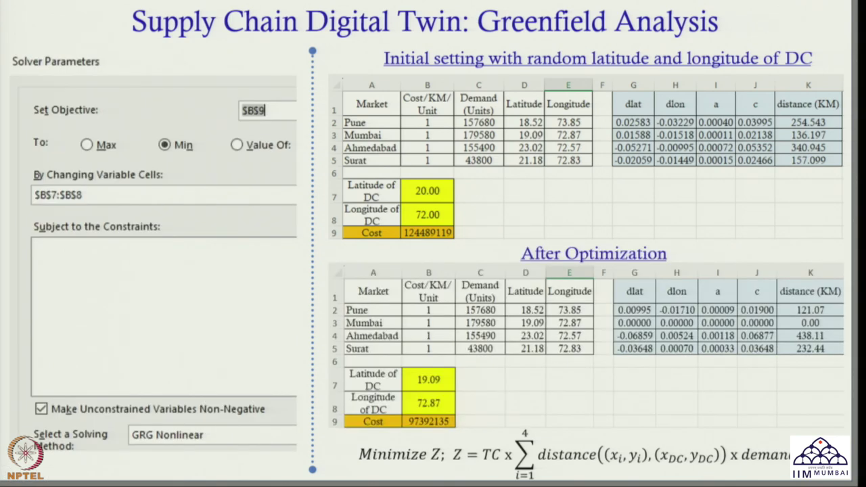
left_click(476, 383)
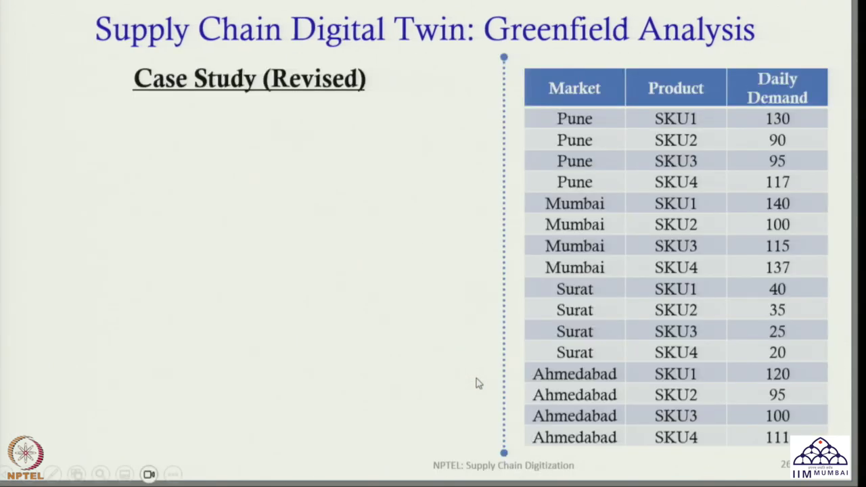
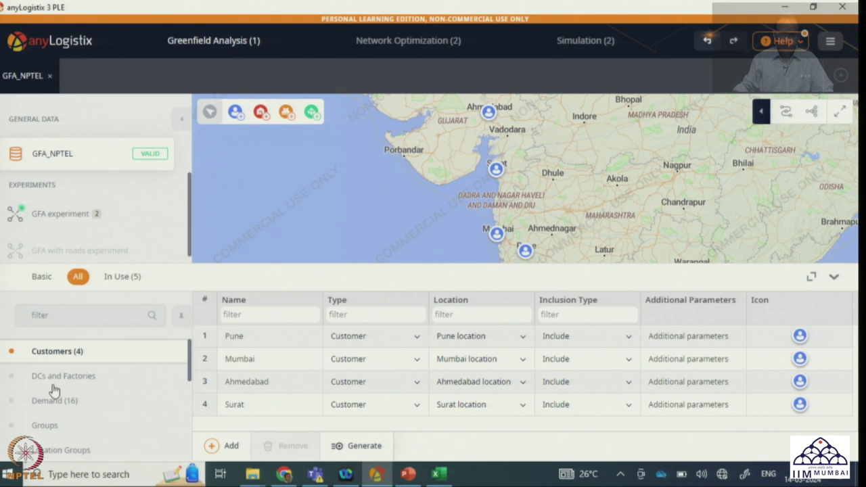
- In anyLogistix, review the GFA_NPTEL scenario's DCs and Factories table and every row of its Demand table
left_click(61, 383)
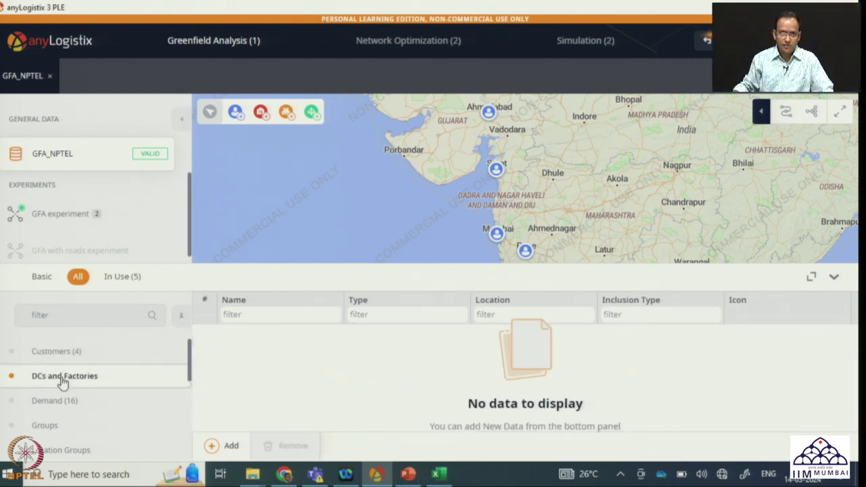
left_click(57, 402)
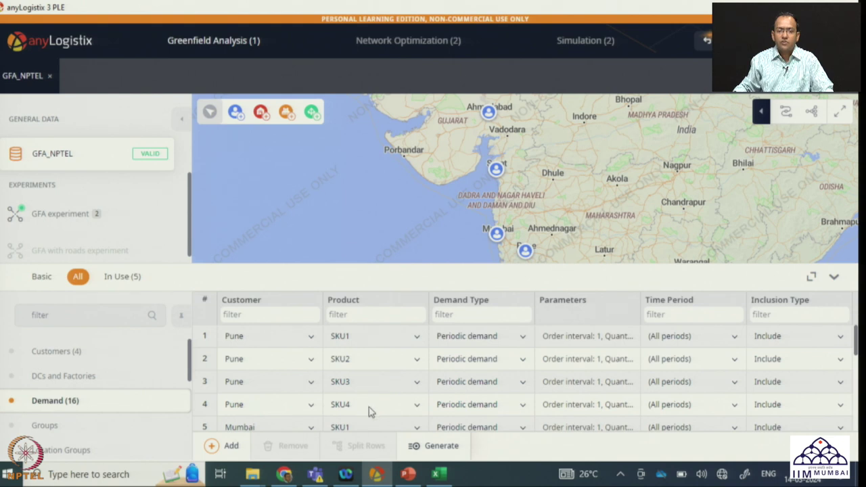
scroll(368, 411, "down", 4)
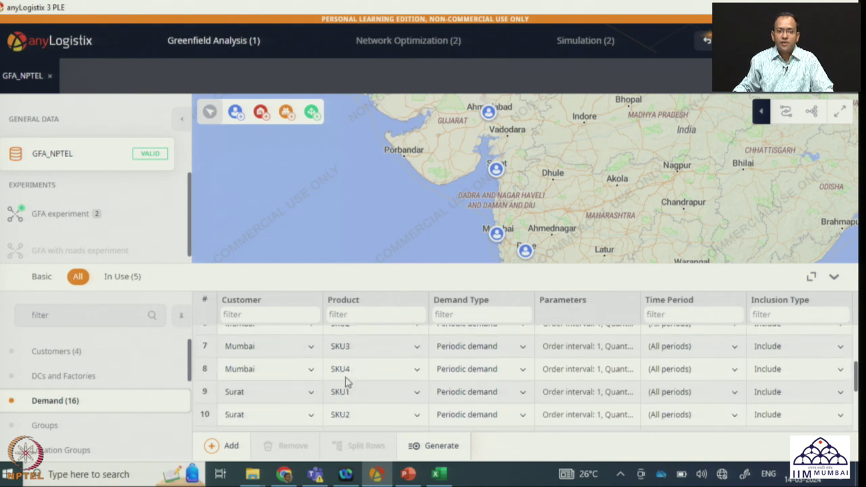
scroll(347, 382, "down", 4)
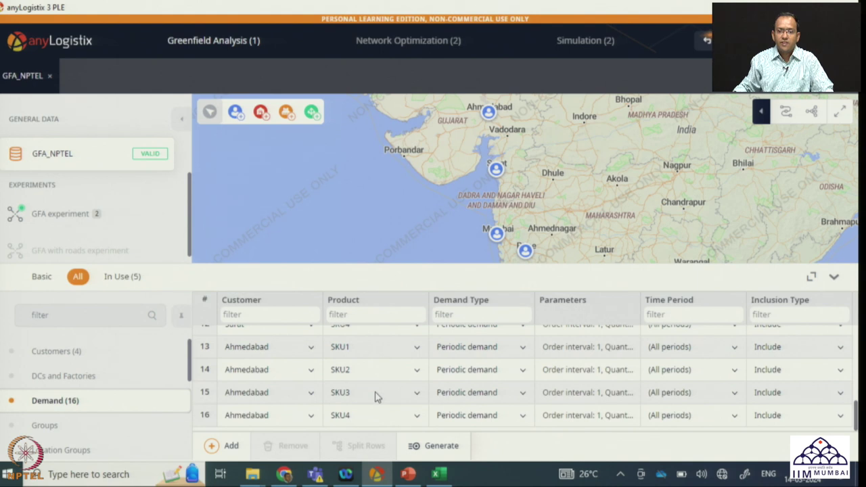
scroll(377, 397, "up", 8)
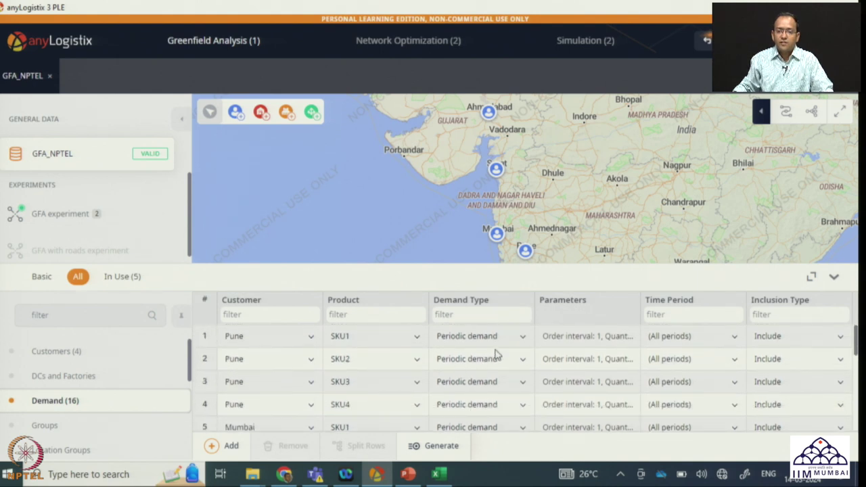
- Inspect the periodic demand parameters of Pune's SKU1, SKU2 and SKU3, leaving each one without saving changes
double_click(574, 339)
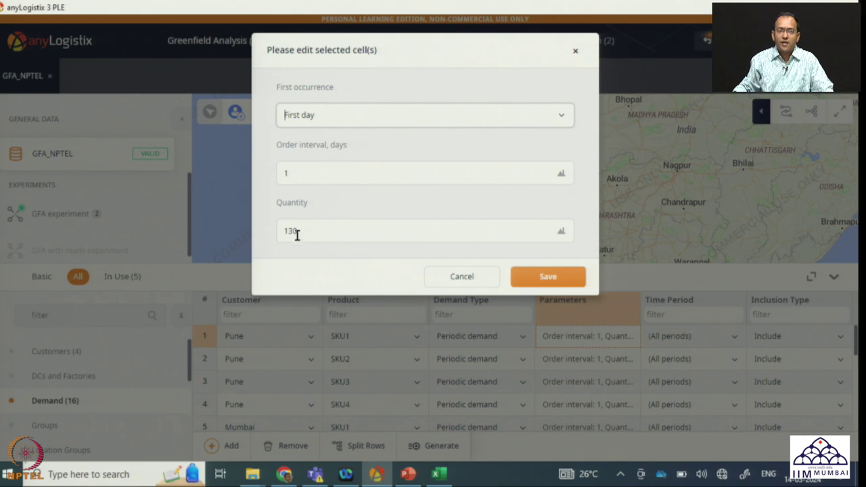
left_click(464, 279)
double_click(596, 365)
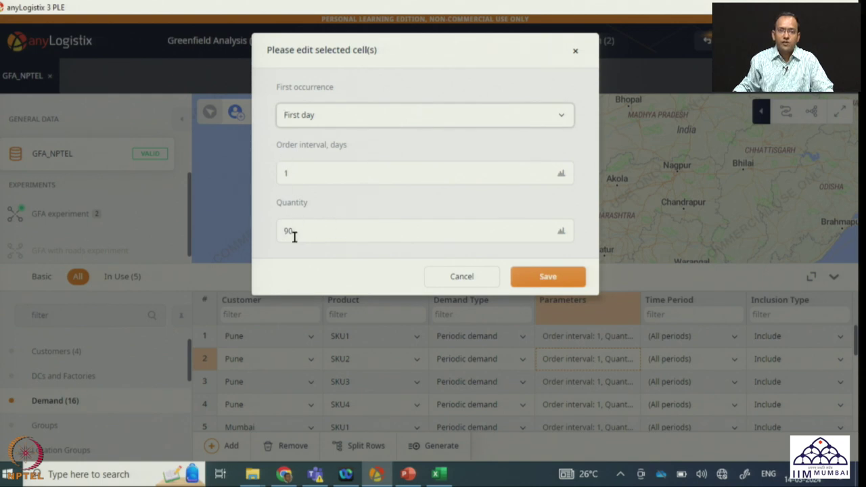
left_click(480, 279)
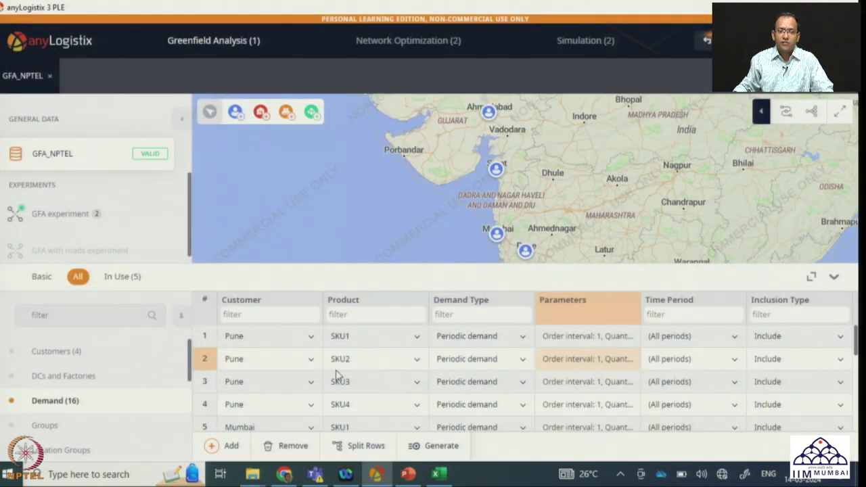
double_click(597, 383)
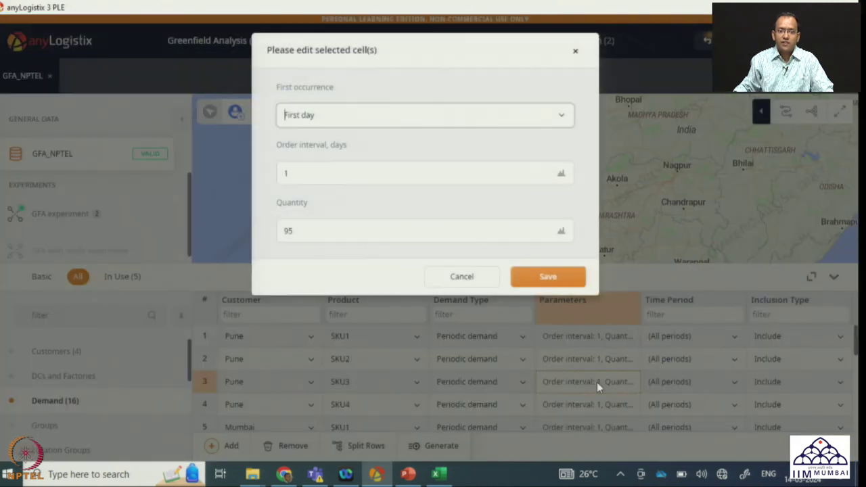
left_click(462, 281)
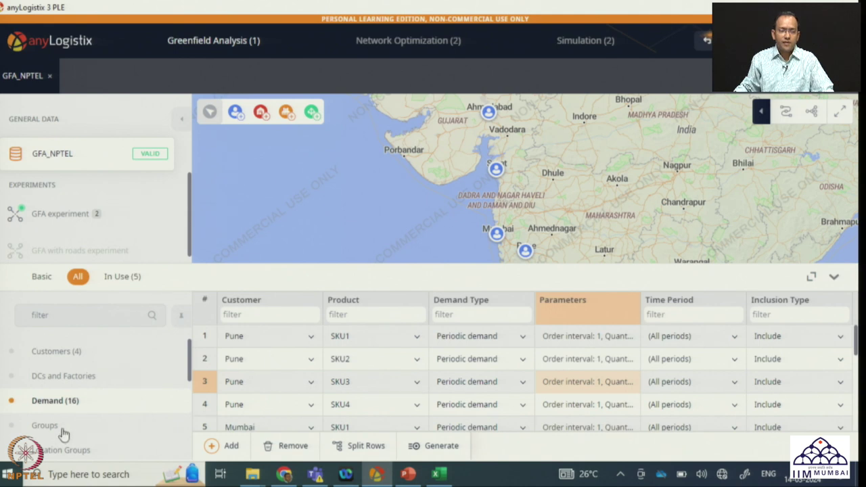
- Review the latitude and longitude of the four customer sites in the Locations table
scroll(63, 432, "down", 2)
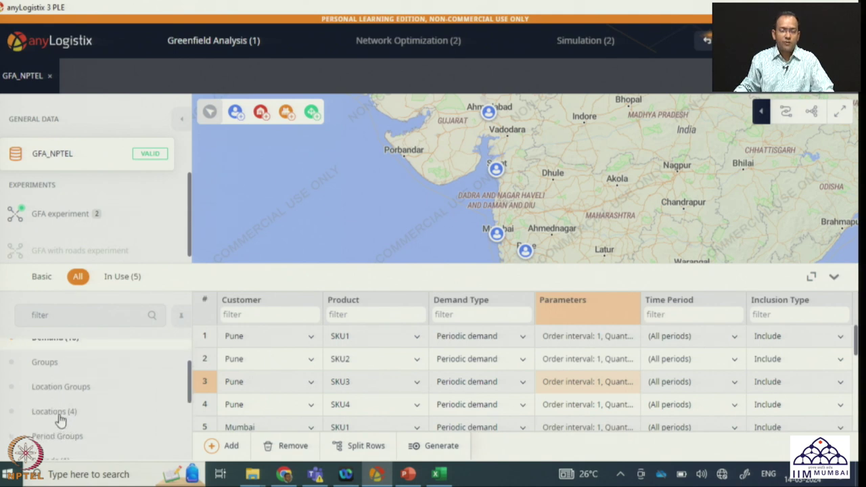
left_click(60, 414)
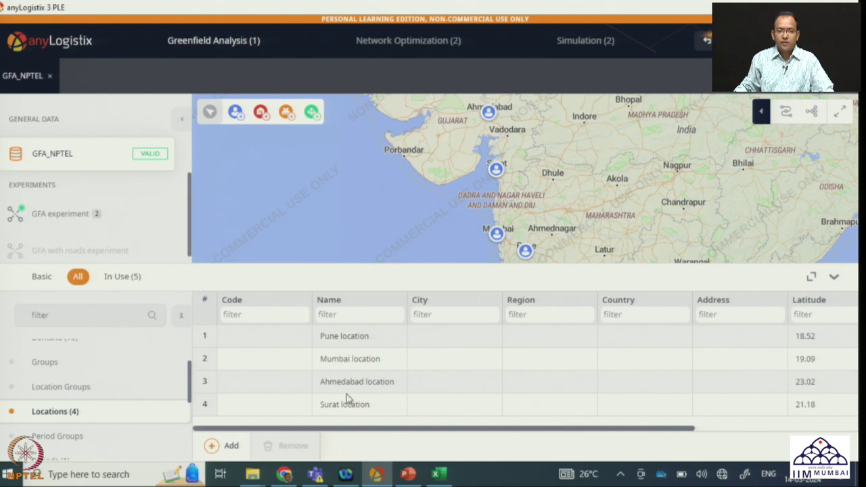
left_click_drag(387, 429, 459, 428)
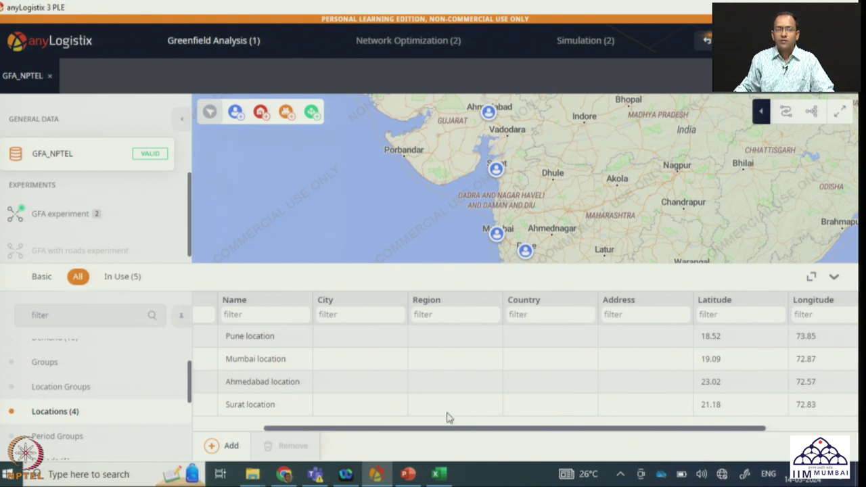
- Check the Products table, and return to Locations to examine the coordinates and the Autofill Coordinates column
scroll(132, 438, "down", 3)
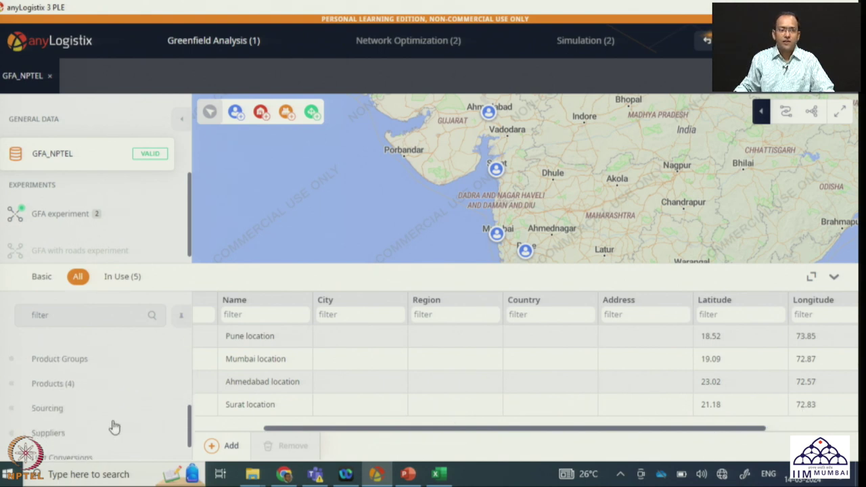
left_click(76, 394)
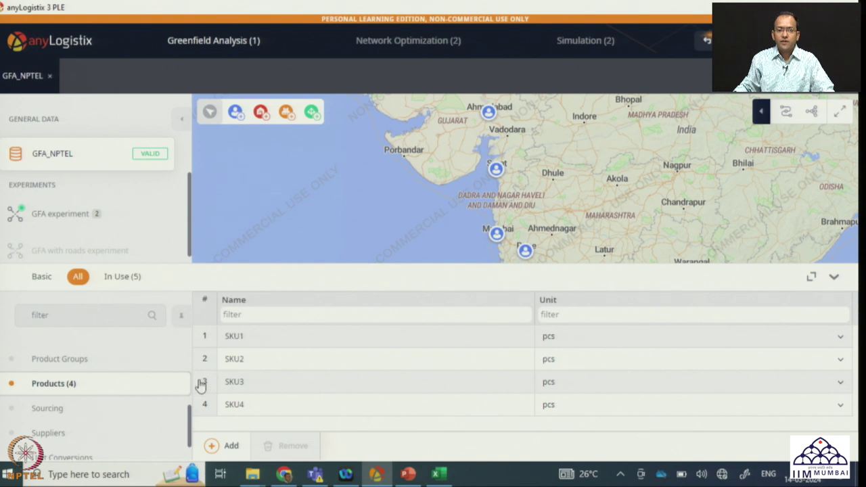
scroll(108, 402, "down", 5)
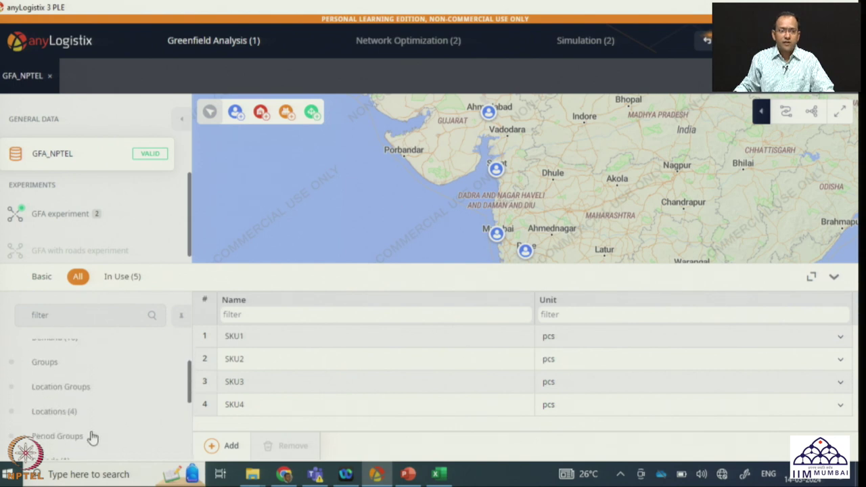
left_click(61, 419)
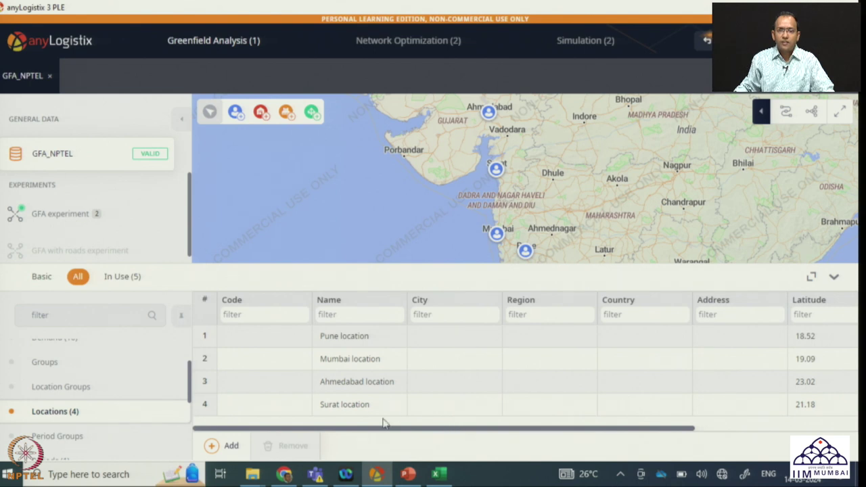
left_click_drag(400, 430, 571, 416)
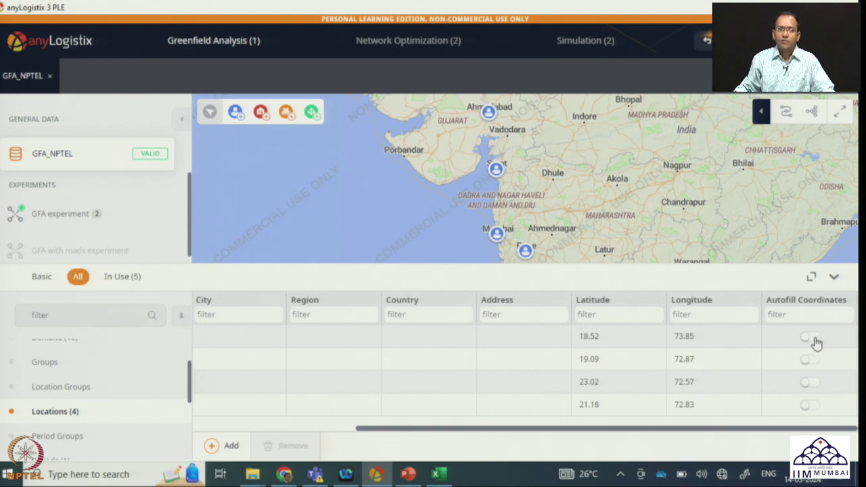
- Run the GFA experiment and apply the default view to the new result's Flows table
left_click(76, 223)
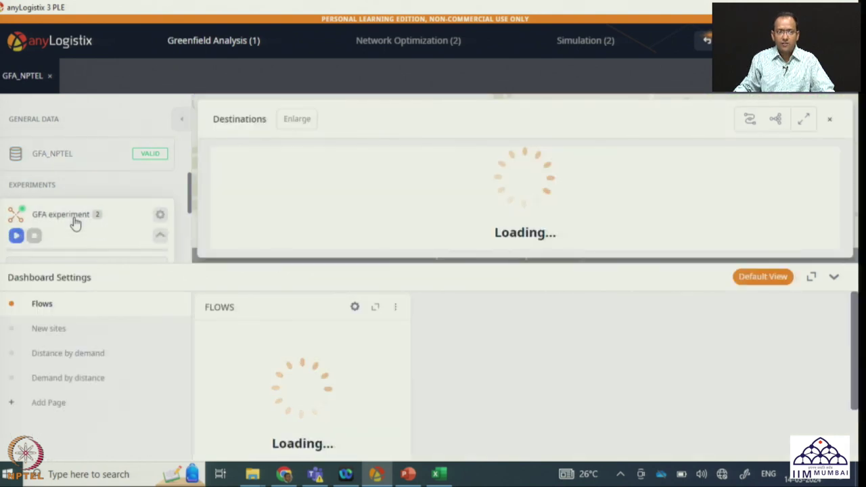
scroll(75, 228, "down", 2)
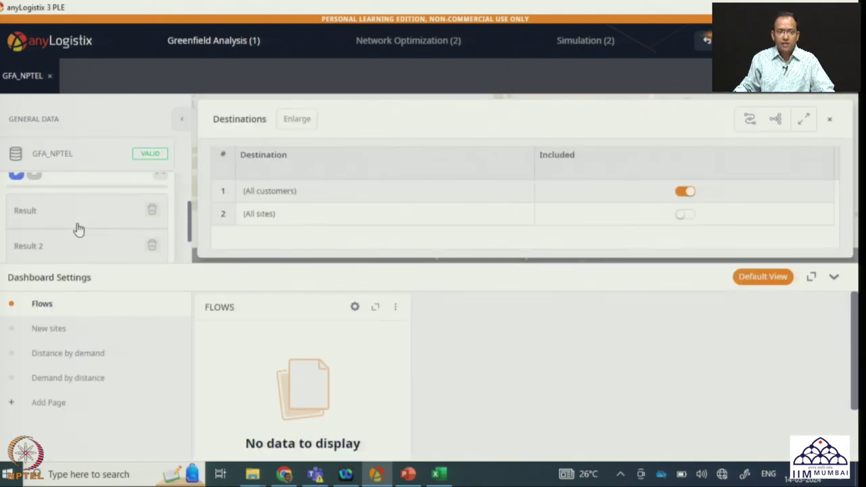
scroll(37, 224, "up", 2)
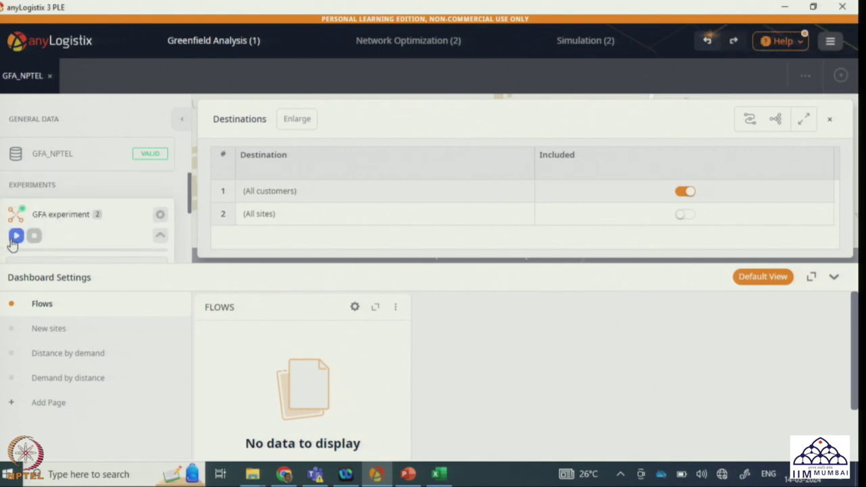
left_click(15, 236)
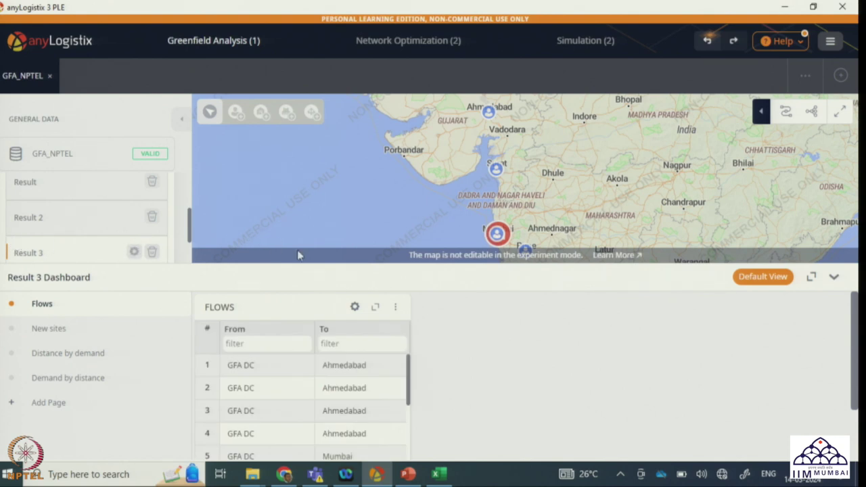
left_click(776, 285)
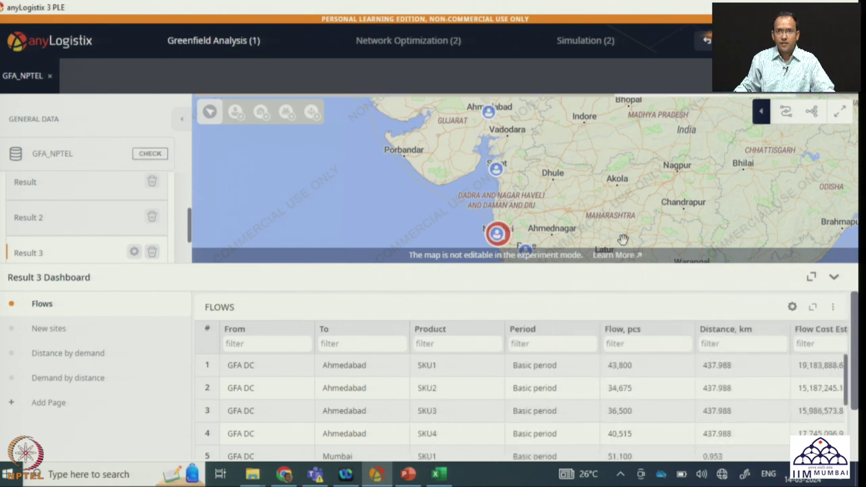
- Collapse the result dashboard to enlarge the map and display the connections between the proposed DC and its customers
left_click_drag(539, 196, 536, 180)
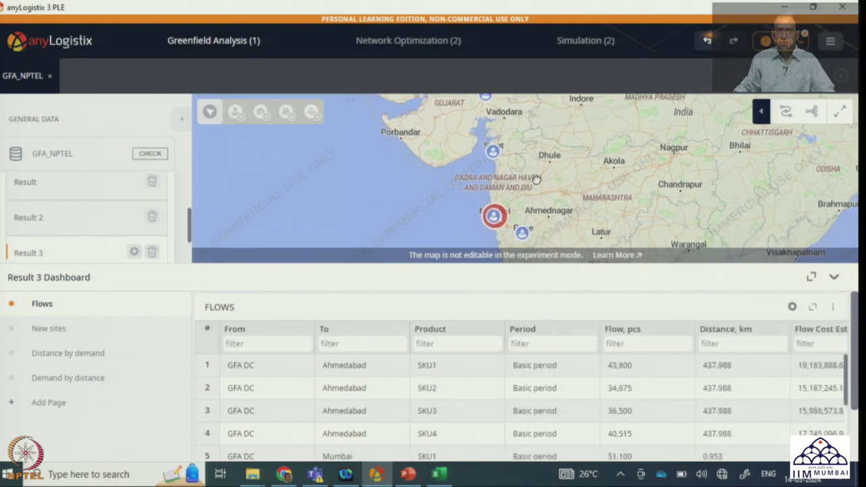
left_click(834, 277)
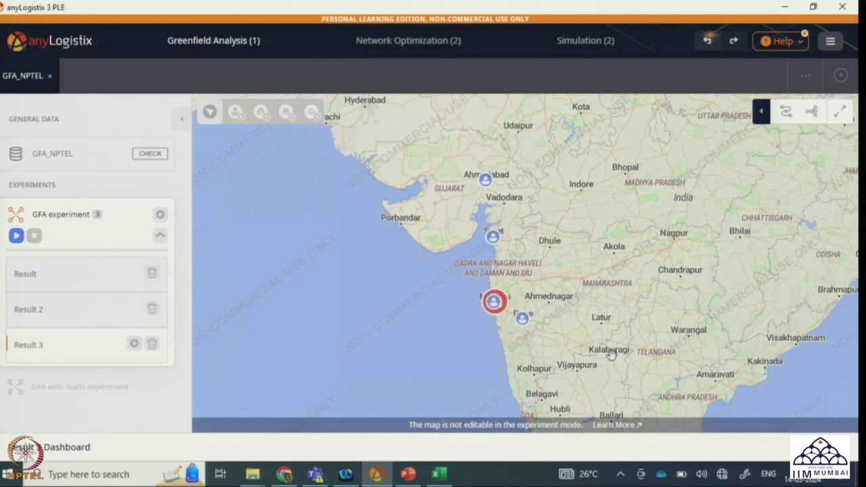
left_click(786, 113)
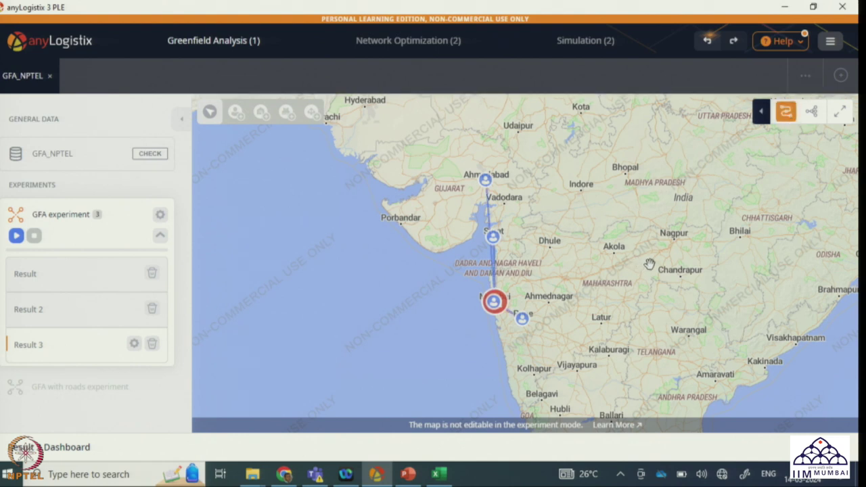
scroll(567, 310, "up", 1)
left_click_drag(519, 298, 554, 363)
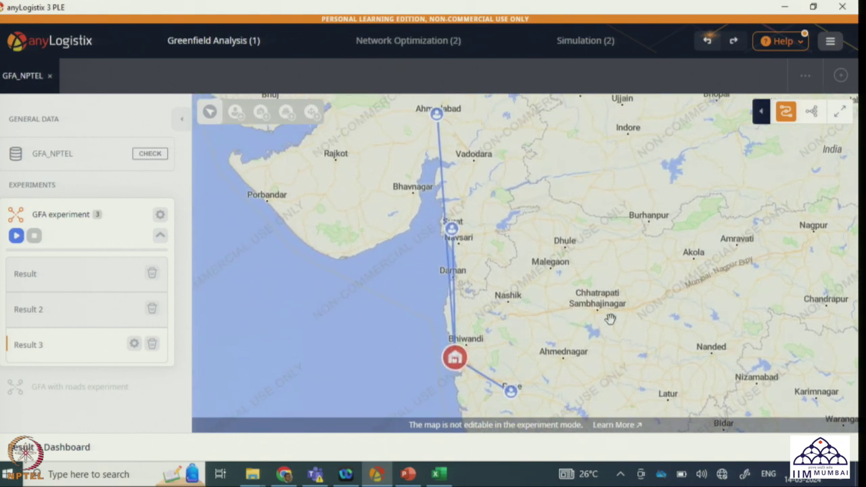
- Show the map's object visibility filters and turn on the labels for the customers and the DC
left_click(760, 111)
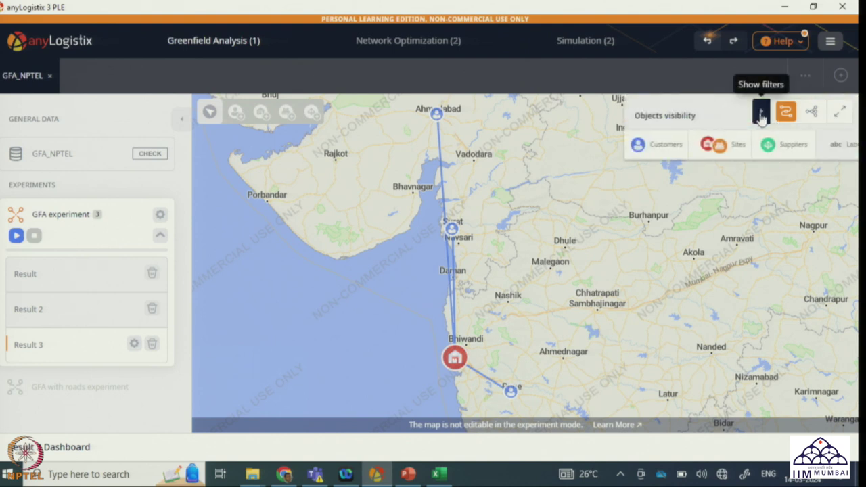
left_click(838, 152)
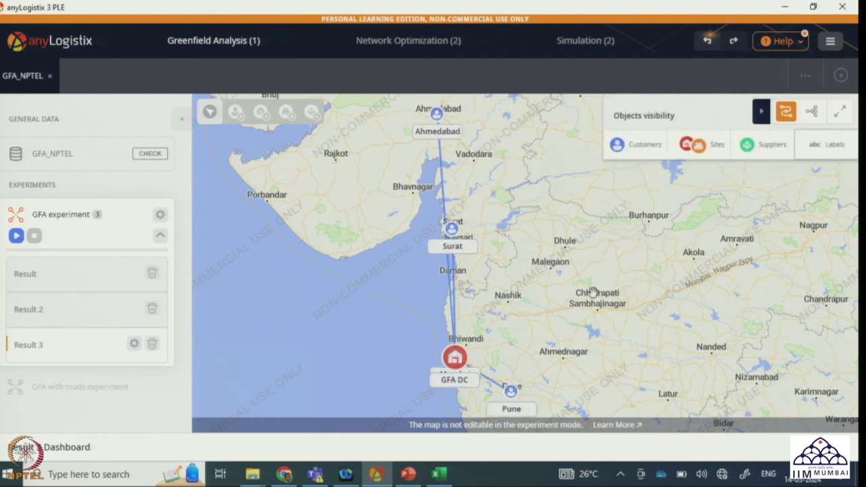
left_click_drag(548, 323, 547, 314)
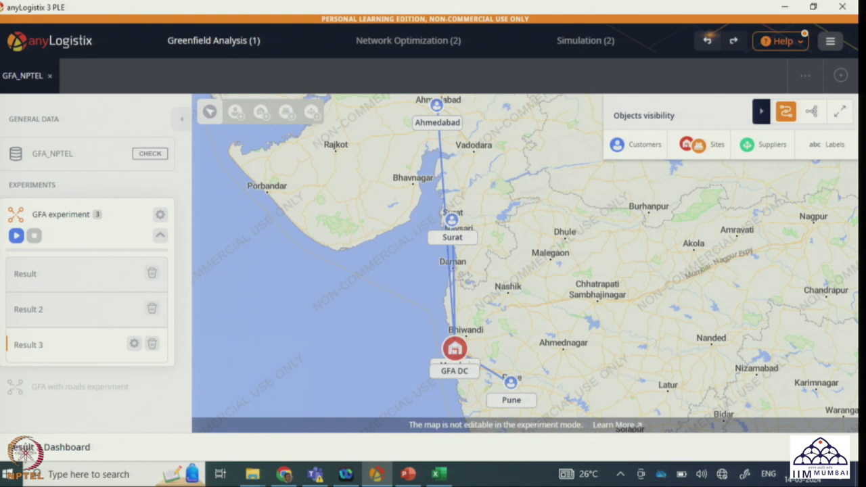
- Reopen the latest result's dashboard below the map and view its New sites table
left_click(49, 447)
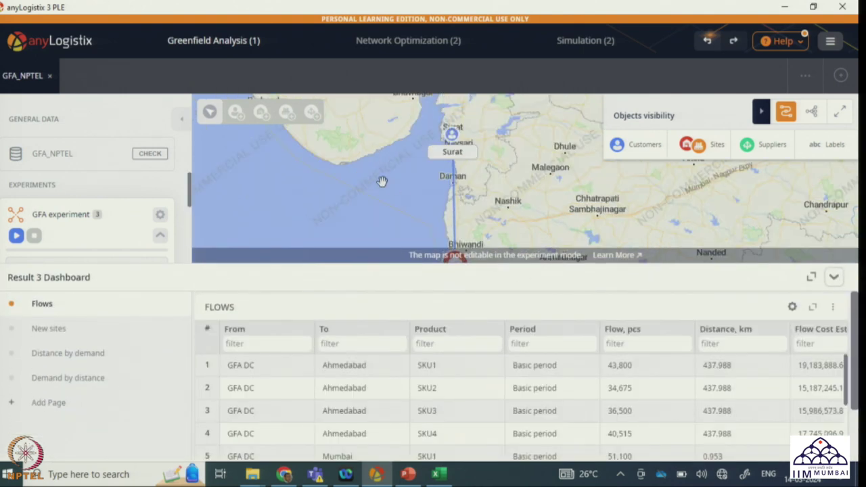
scroll(392, 191, "down", 2)
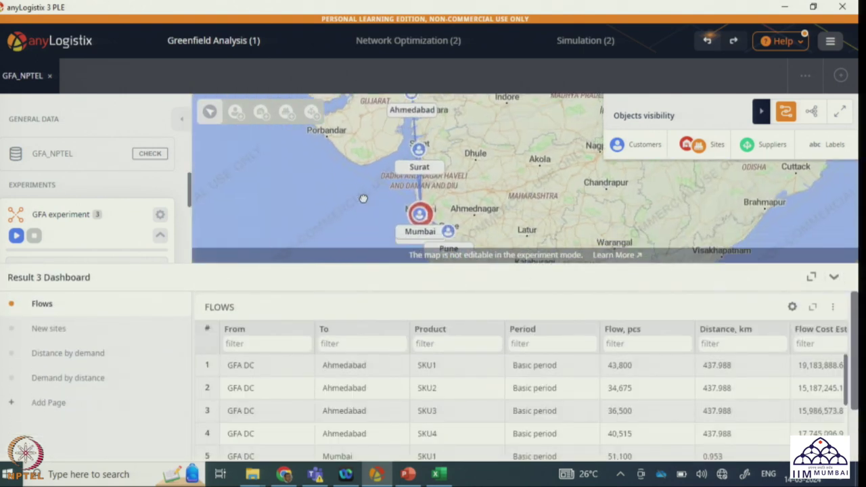
left_click_drag(362, 184, 362, 200)
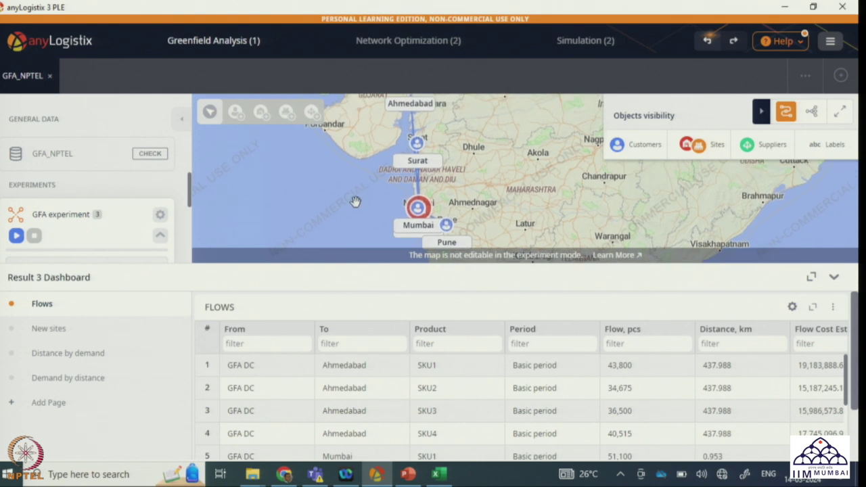
left_click(60, 330)
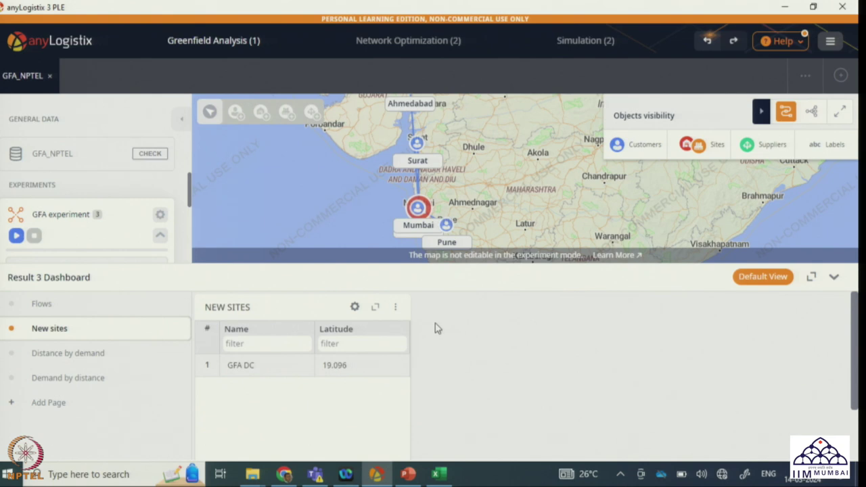
- Apply the default view to the New sites table and compare the proposed DC's coordinates with the Solver solution in the Excel workbook
left_click(759, 276)
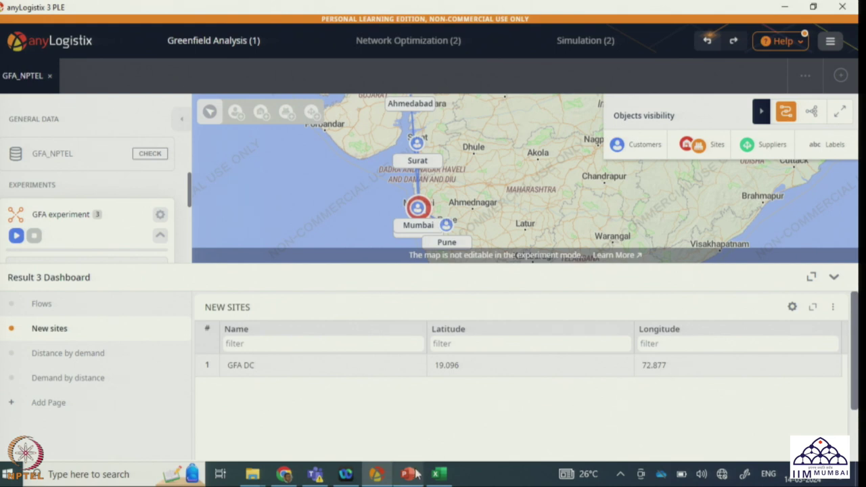
left_click(438, 474)
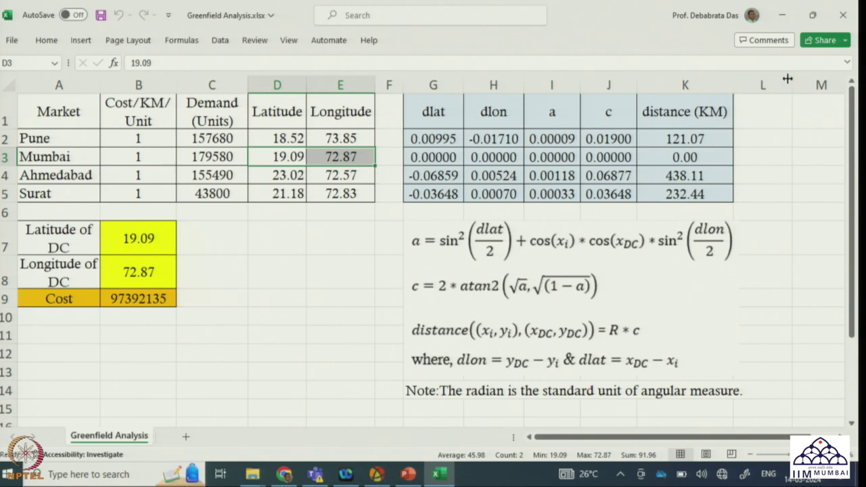
left_click(782, 15)
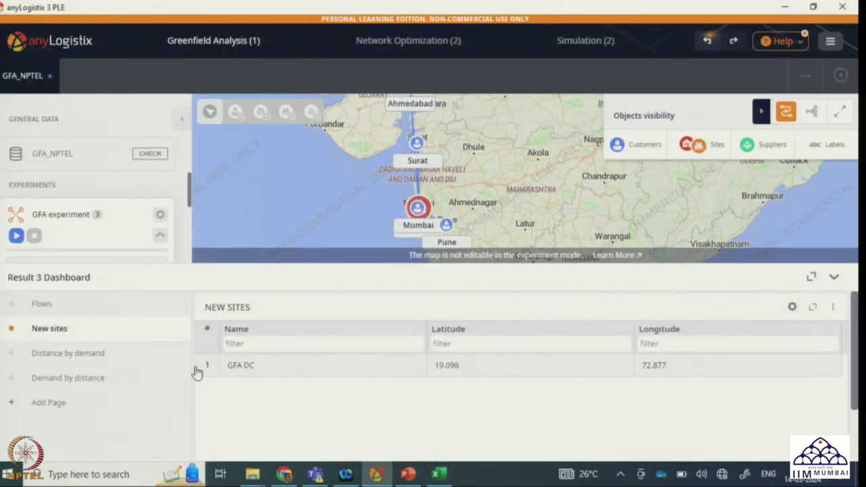
- Examine the Flows table's product flows, distances and flow cost estimates from the DC to each customer
left_click(48, 305)
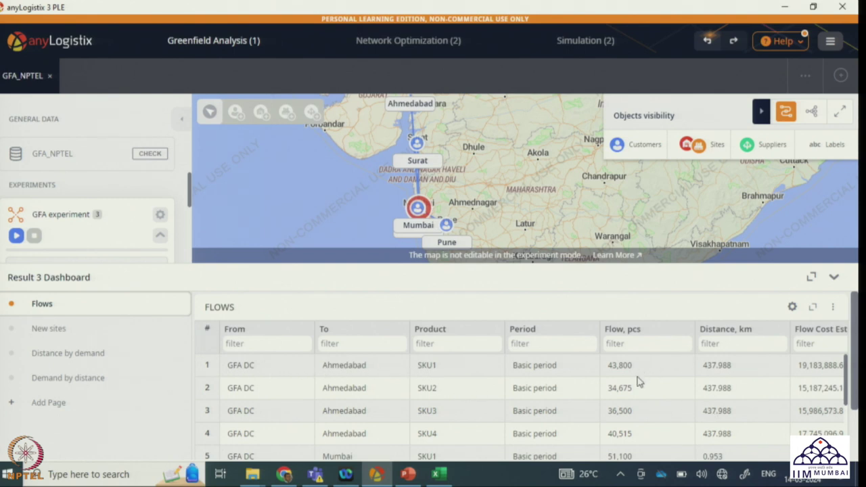
scroll(640, 383, "right", 1)
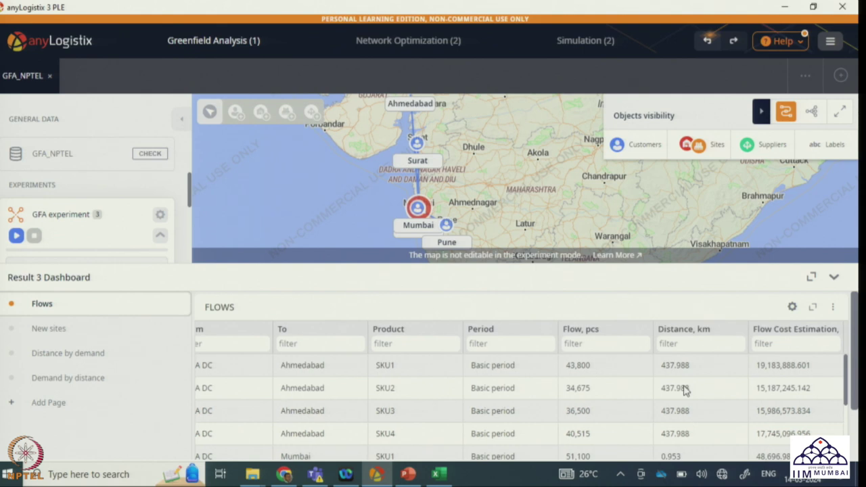
scroll(684, 389, "left", 2)
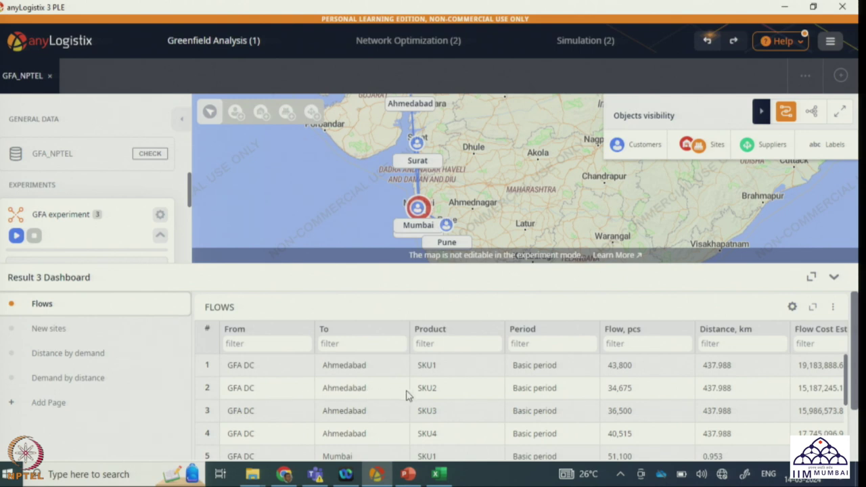
scroll(444, 396, "right", 1)
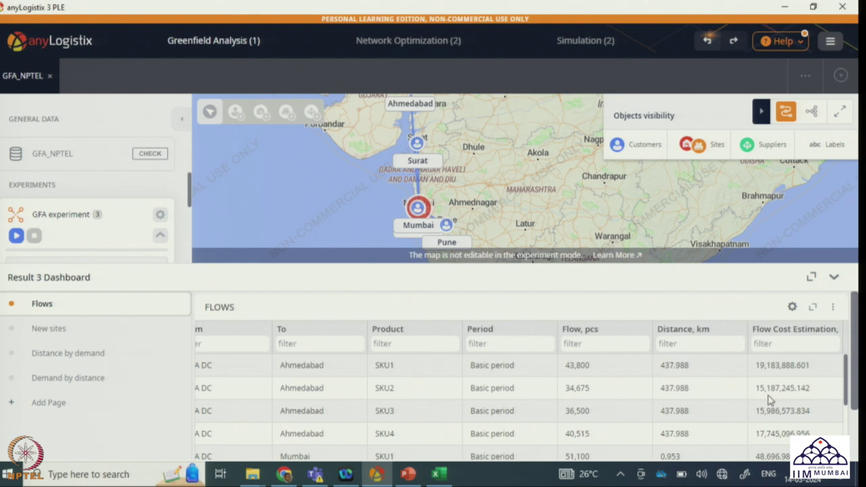
- Look through the New sites, Demand by distance and Distance by demand pages of the result and return to the Flows table
left_click(77, 336)
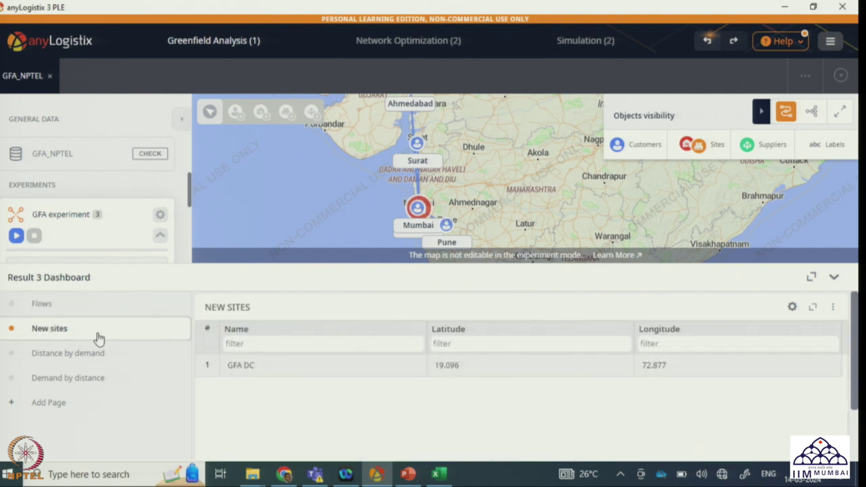
left_click(54, 310)
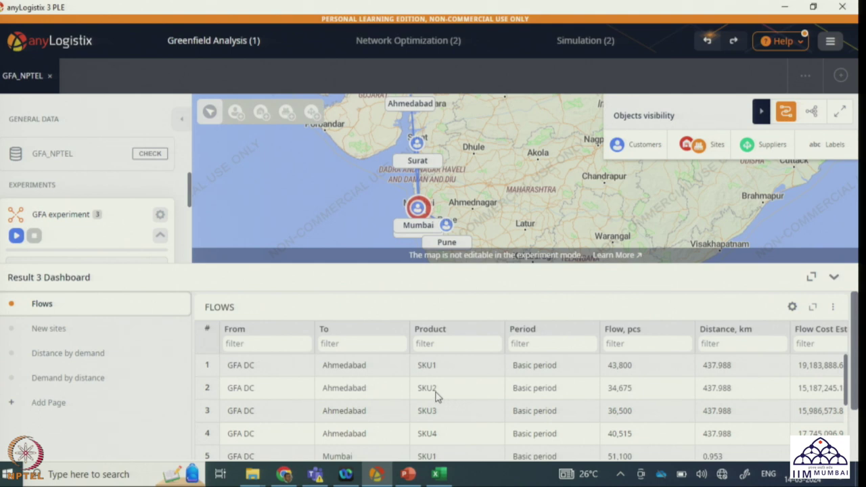
left_click(93, 383)
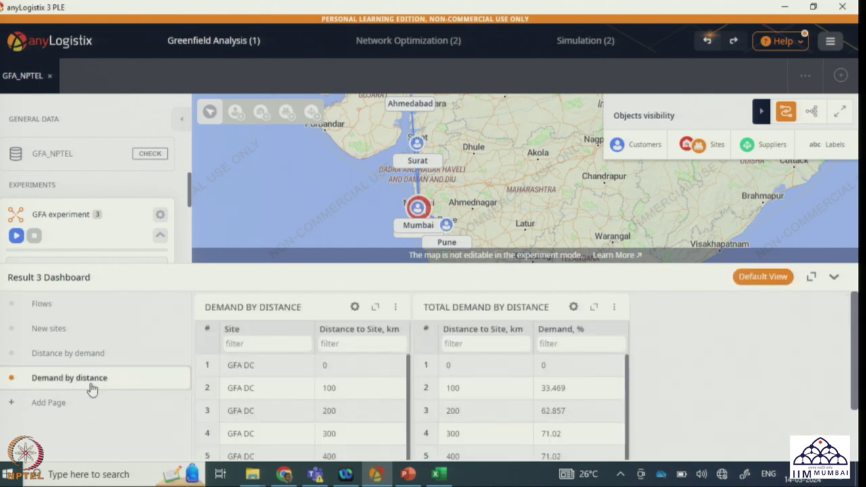
left_click(69, 358)
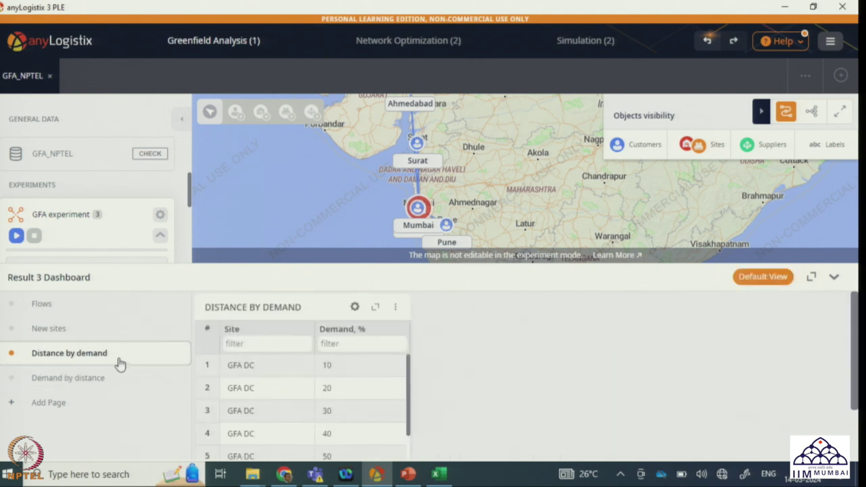
left_click(53, 305)
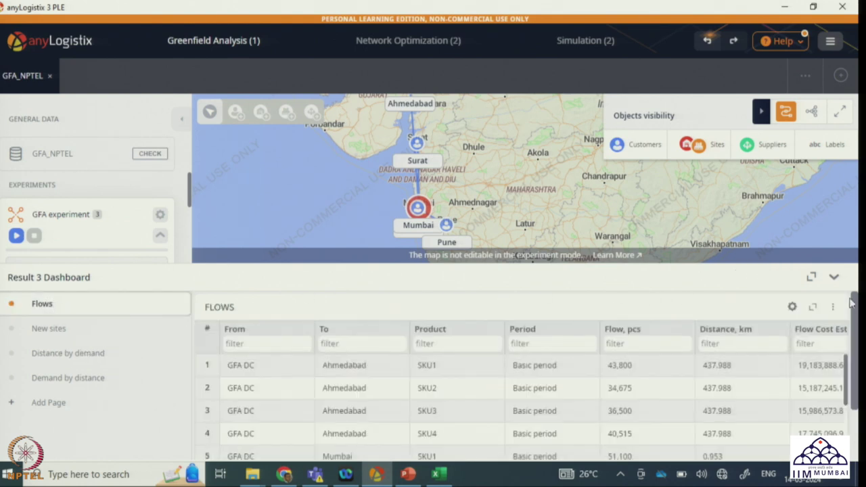
- Collapse the result dashboard, switch to PowerPoint and start the slide show at the "Greenfield Analysis using anyLogistix" slide
left_click(834, 277)
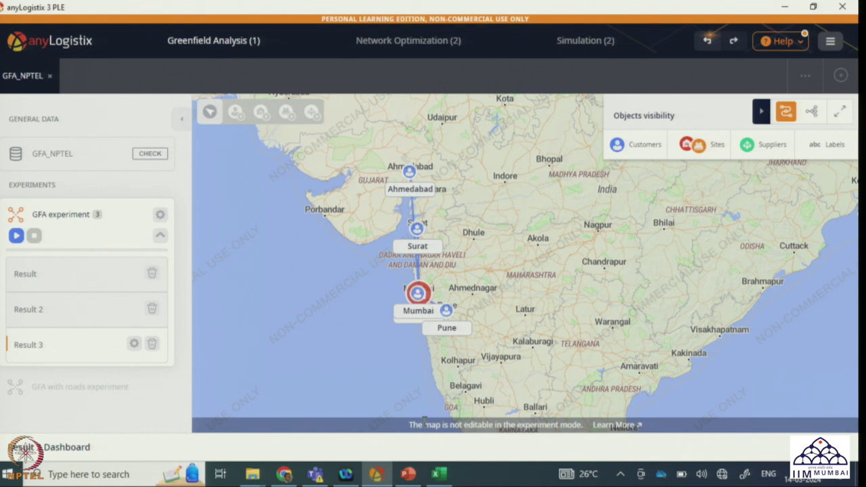
left_click(406, 475)
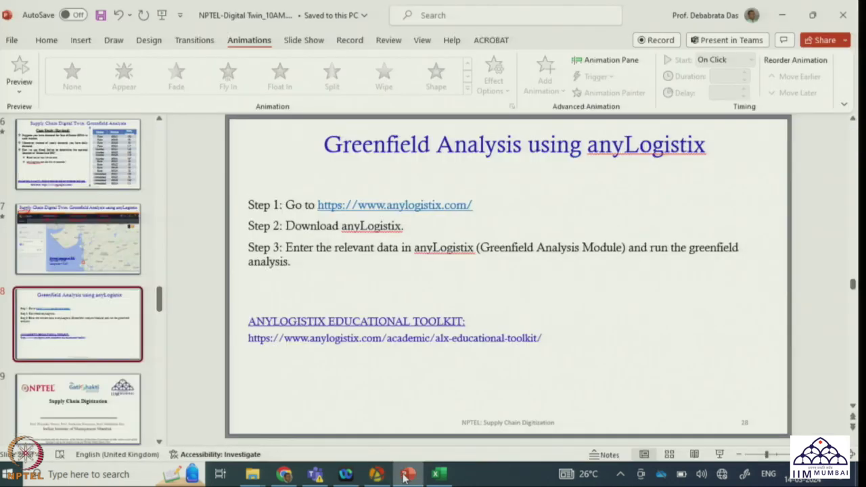
left_click(719, 454)
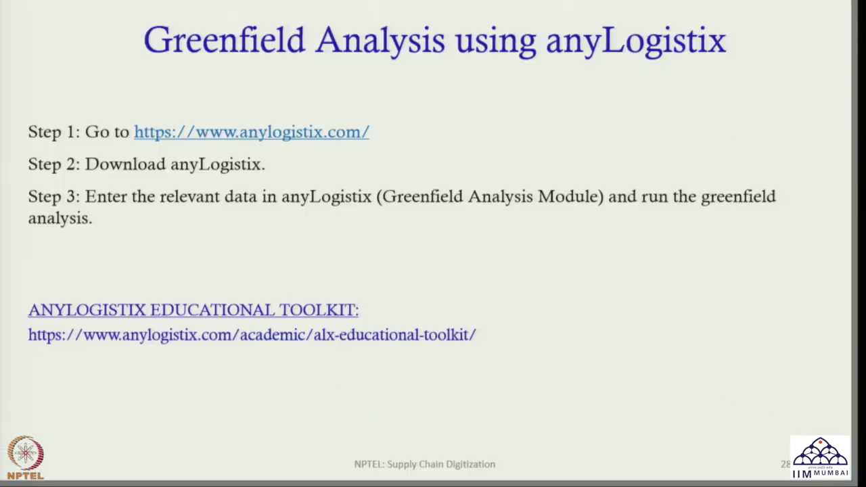